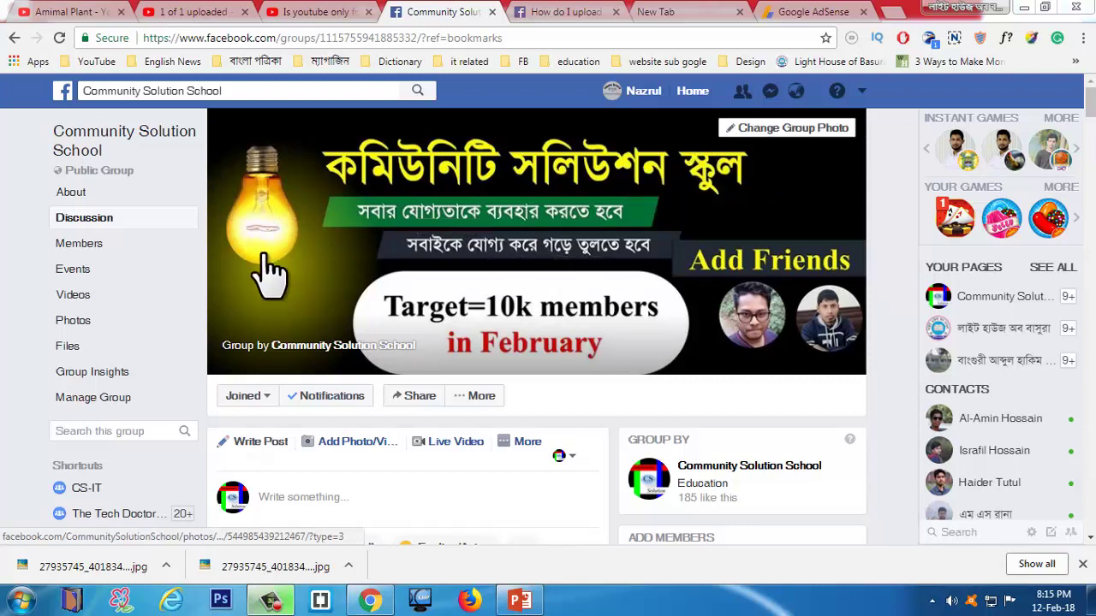
# Step: Look over the Community Solution School group page and its 'Target=10k members in February' cover photo
pyautogui.moveTo(198, 275); pyautogui.dragTo(294, 389)
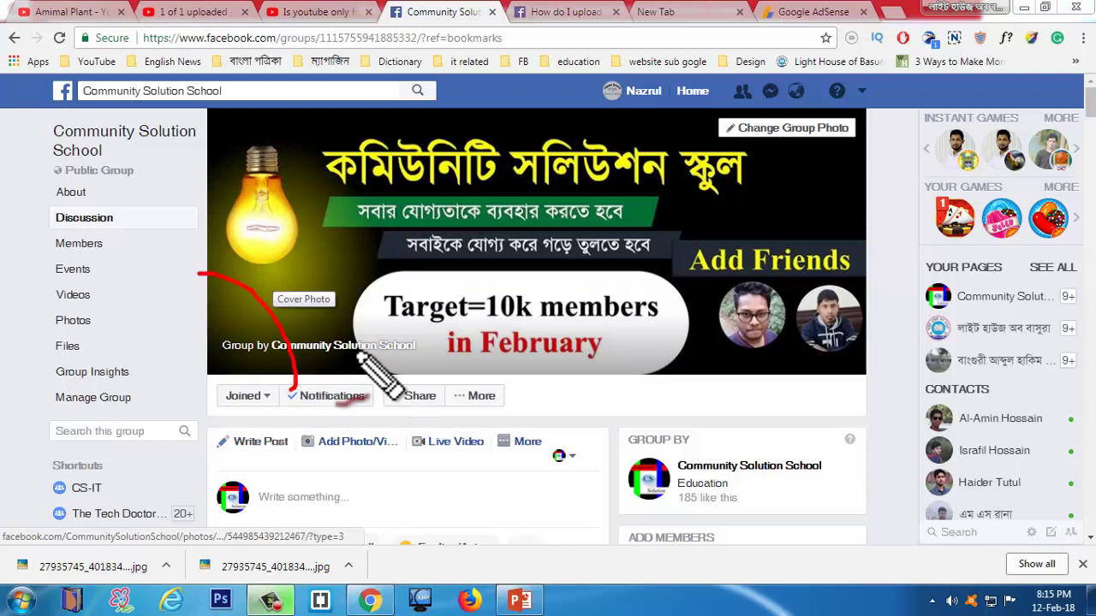
pyautogui.moveTo(274, 334); pyautogui.dragTo(689, 338)
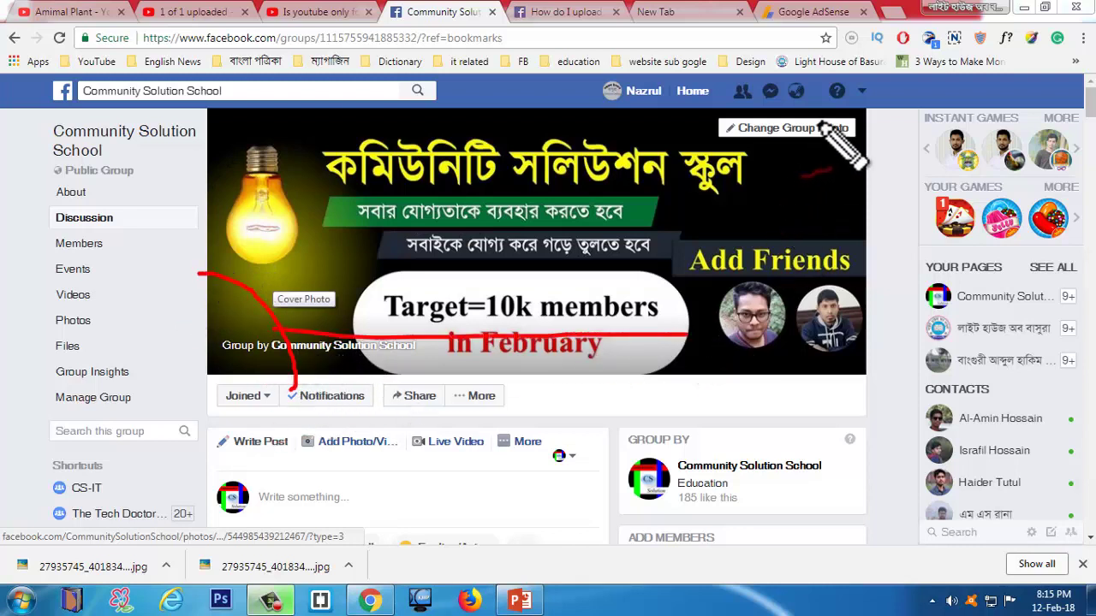
pyautogui.moveTo(827, 109); pyautogui.dragTo(824, 360)
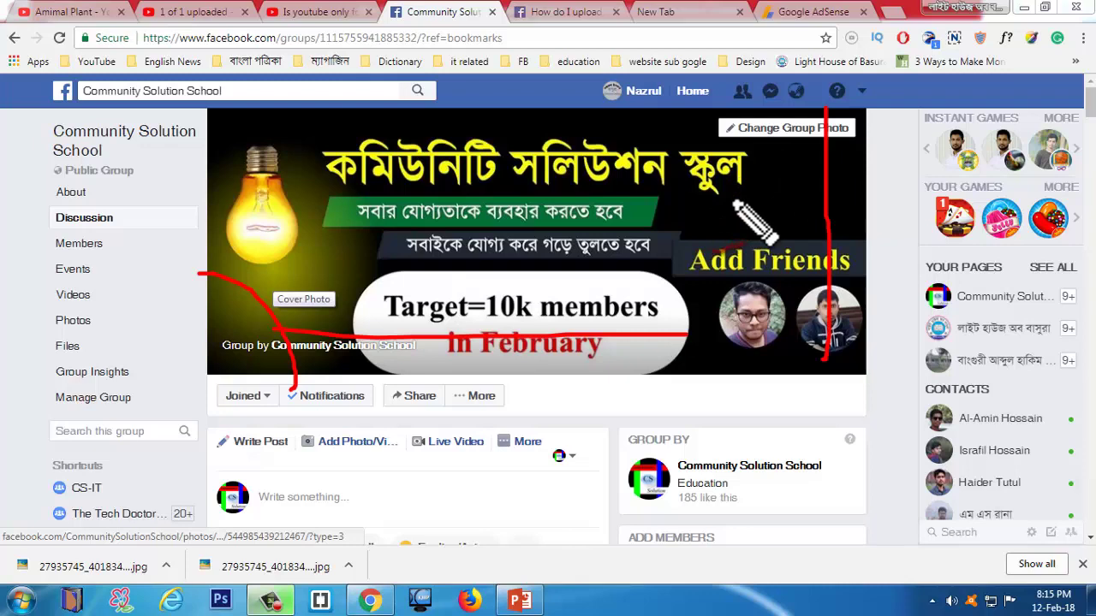
# Step: Switch to the 'How do I upload a cover photo to my group?' help article and scroll through it
pyautogui.click(575, 12)
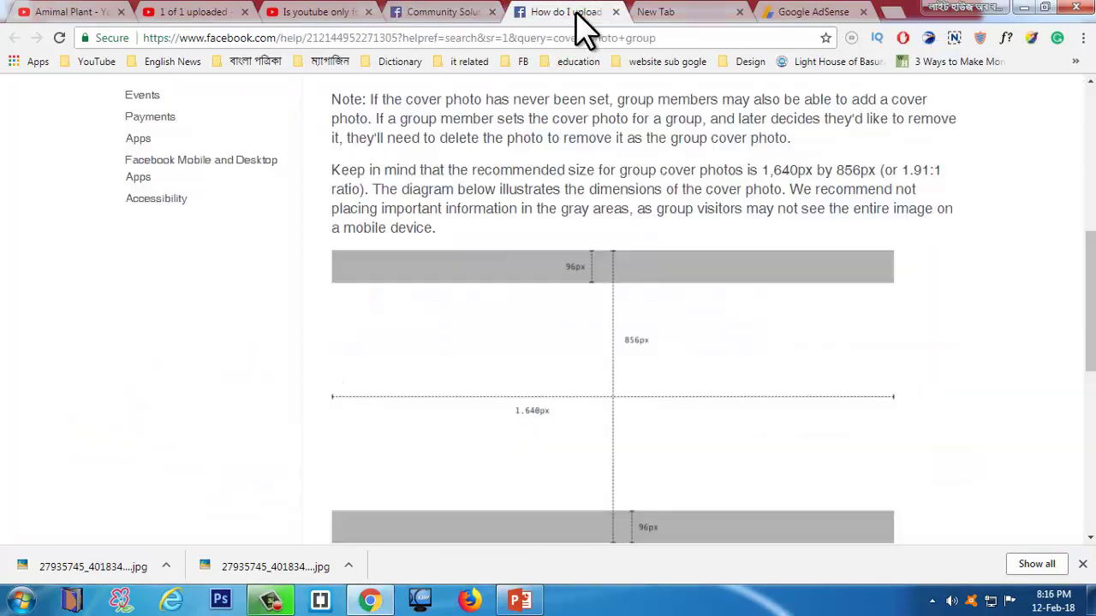
pyautogui.scroll(6, 629, 261)
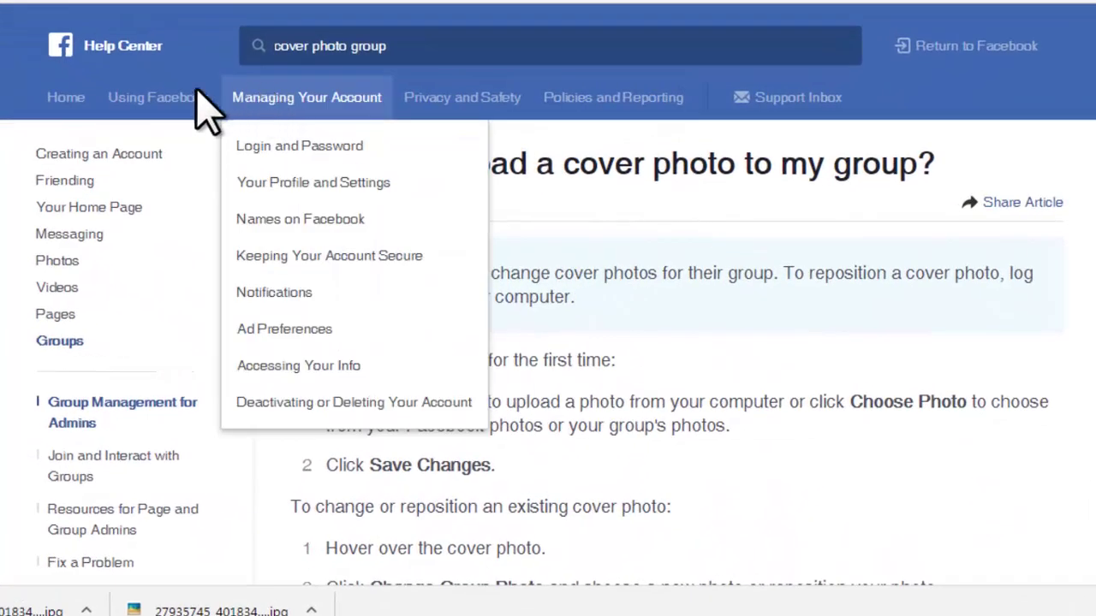
pyautogui.moveTo(463, 97)
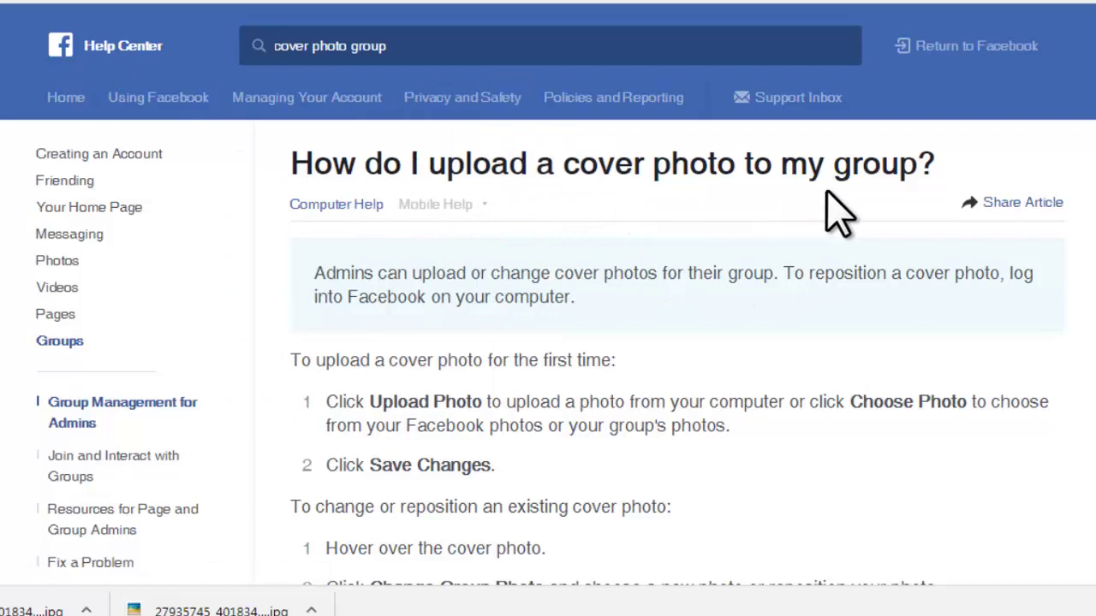
pyautogui.scroll(-2, 577, 257)
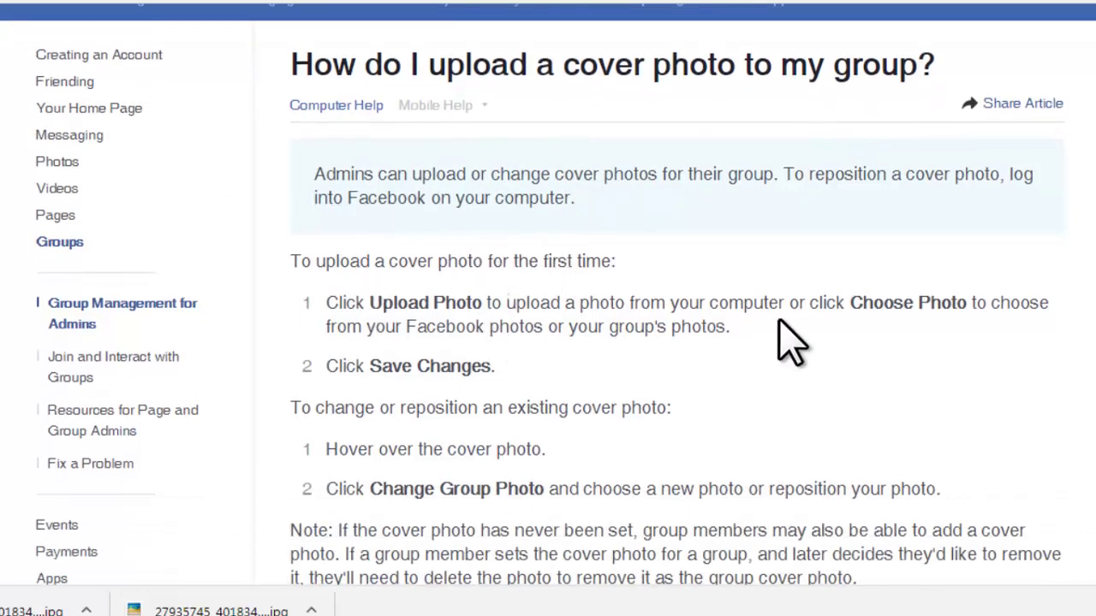
pyautogui.scroll(-4, 789, 343)
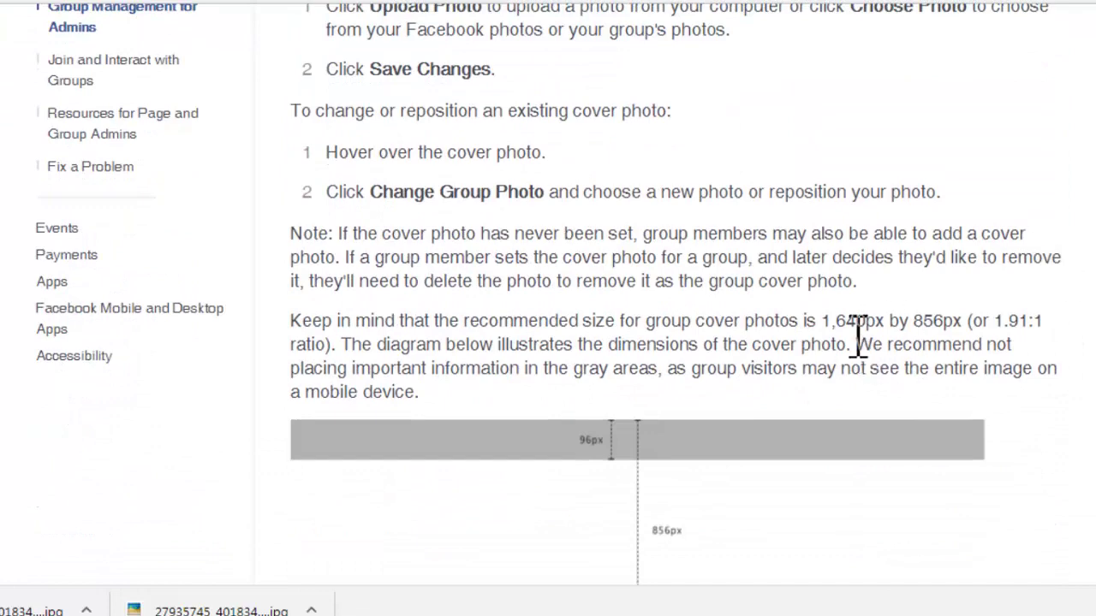
# Step: Highlight the recommended 1,640px by 856px size and bring the dimension diagram into view
pyautogui.moveTo(765, 407); pyautogui.dragTo(805, 397)
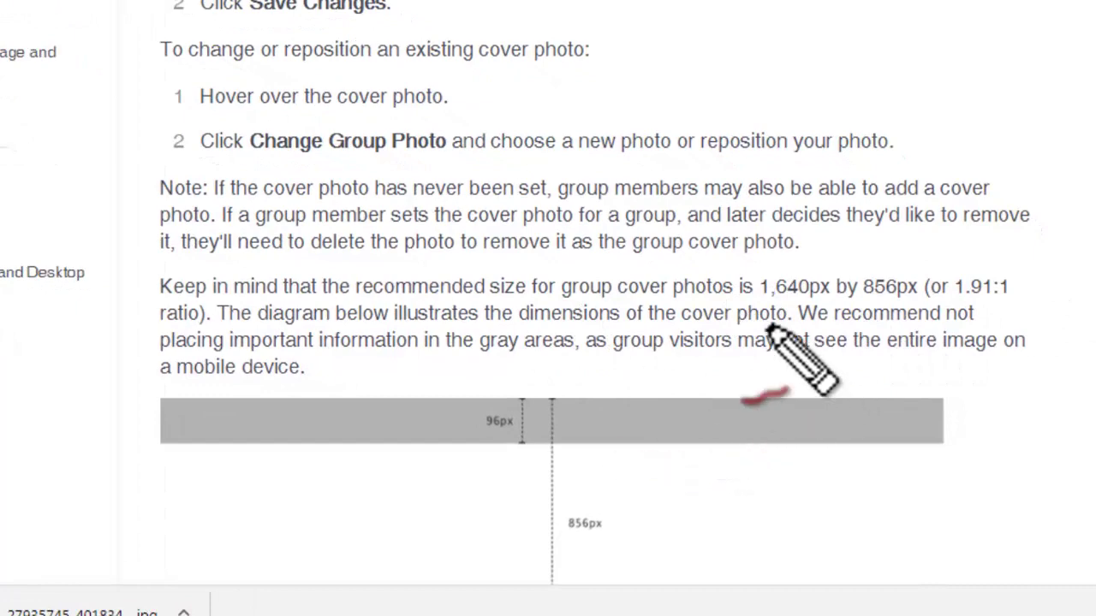
pyautogui.moveTo(721, 300); pyautogui.dragTo(868, 298)
pyautogui.moveTo(727, 260); pyautogui.dragTo(870, 261)
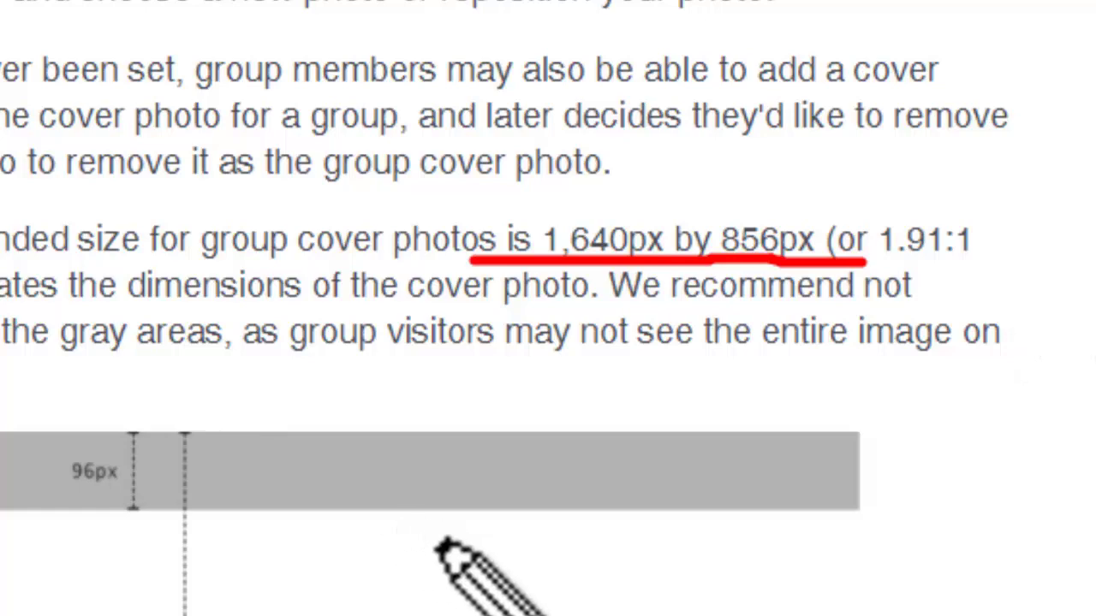
pyautogui.scroll(-4, 646, 574)
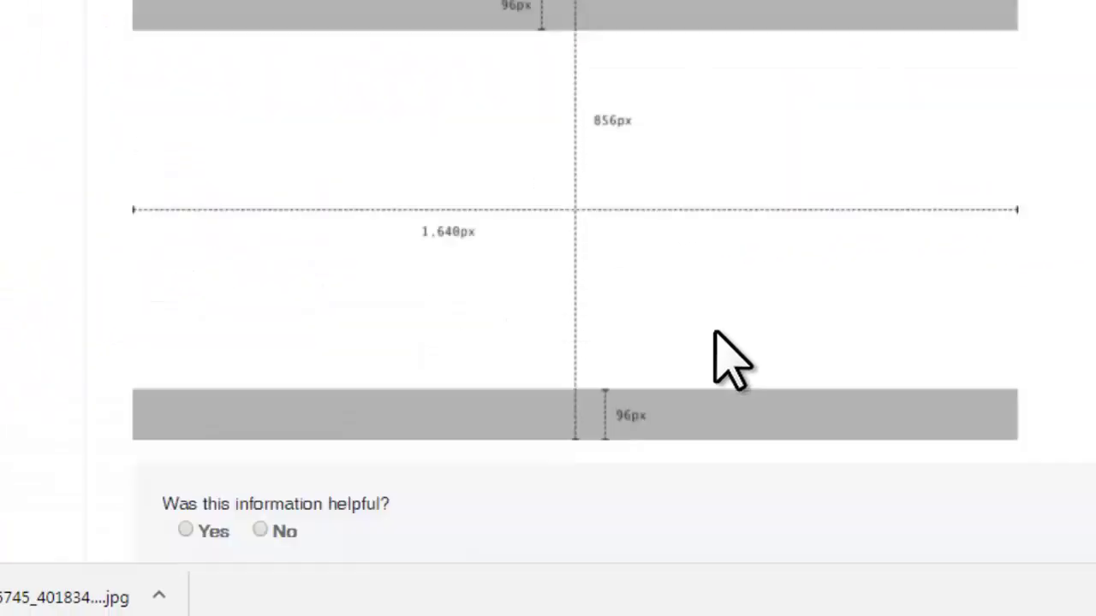
pyautogui.hotkey('ctrl', '2')
pyautogui.moveTo(759, 142)
pyautogui.mouseDown()
pyautogui.moveTo(763, 268)
pyautogui.moveTo(697, 110)
pyautogui.moveTo(709, 113)
pyautogui.mouseUp()
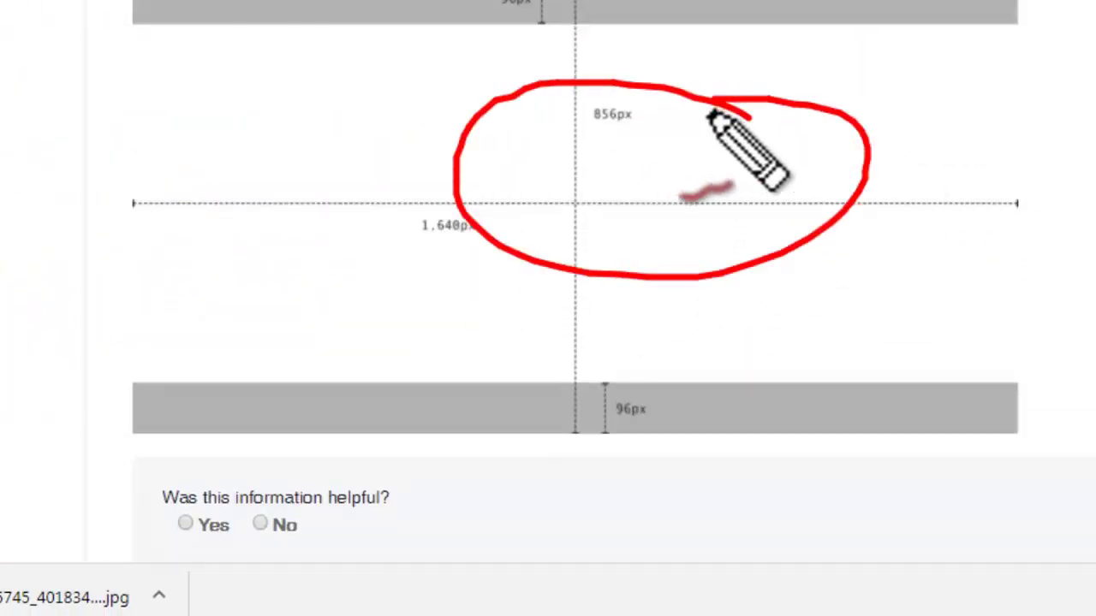
pyautogui.press('Escape')
# Step: Save the dimension diagram image to the Desktop as a JPEG and locate the file
pyautogui.rightClick(505, 101)
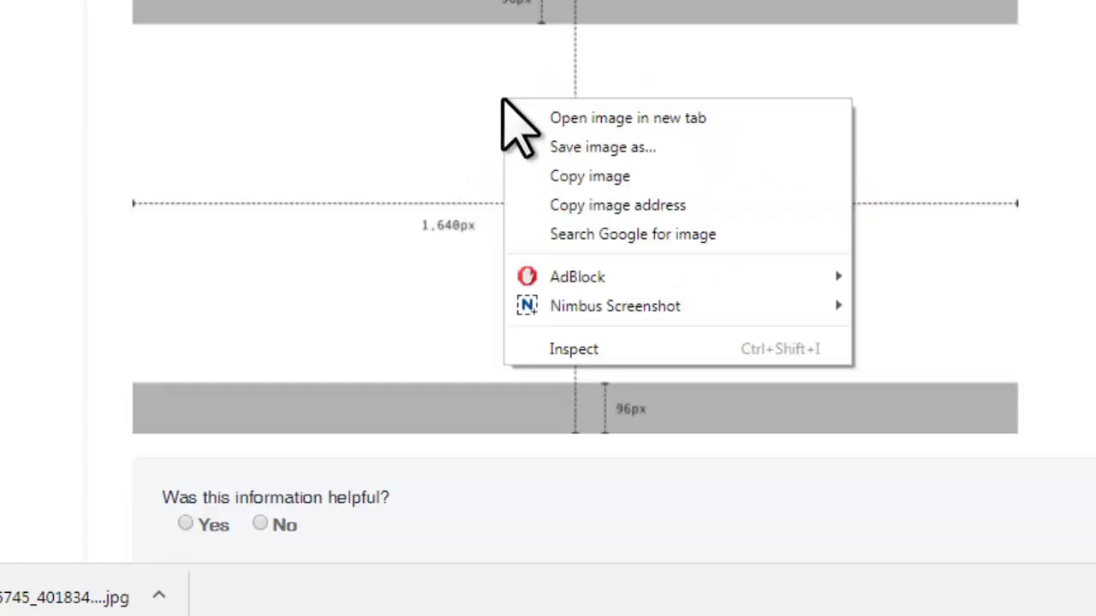
pyautogui.click(632, 152)
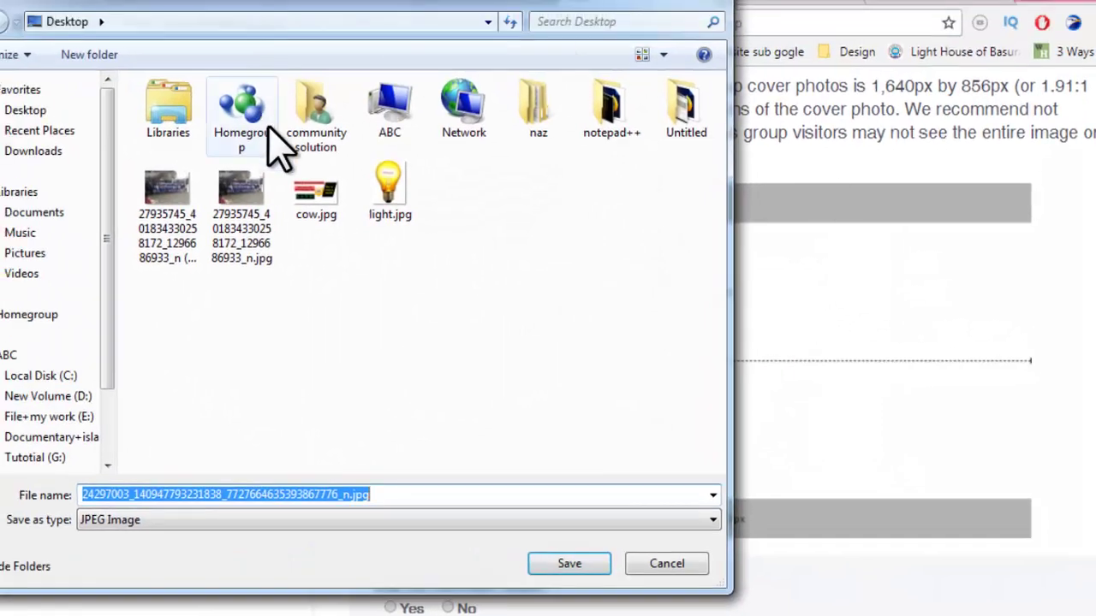
pyautogui.click(570, 565)
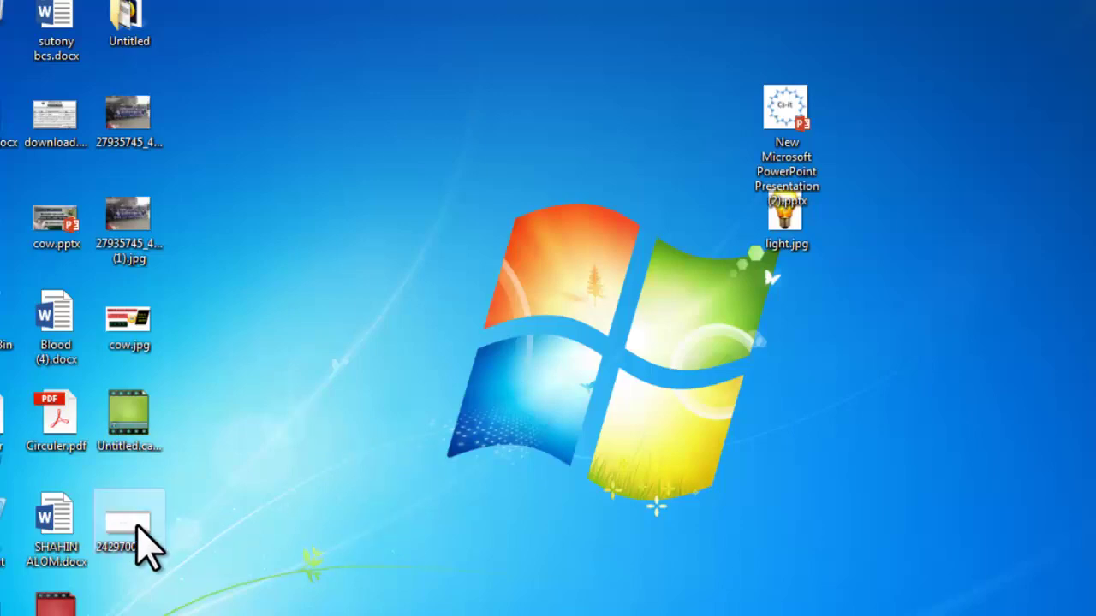
pyautogui.click(135, 541)
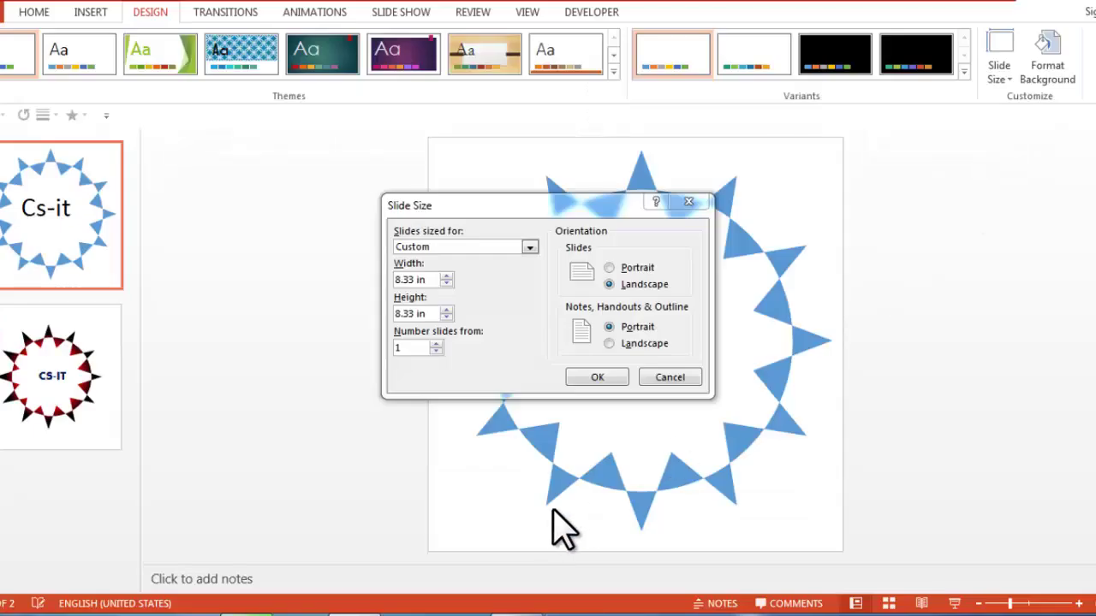
# Step: Set a custom 19.1 in by 10 in slide size with landscape notes and handouts
pyautogui.press('Return')
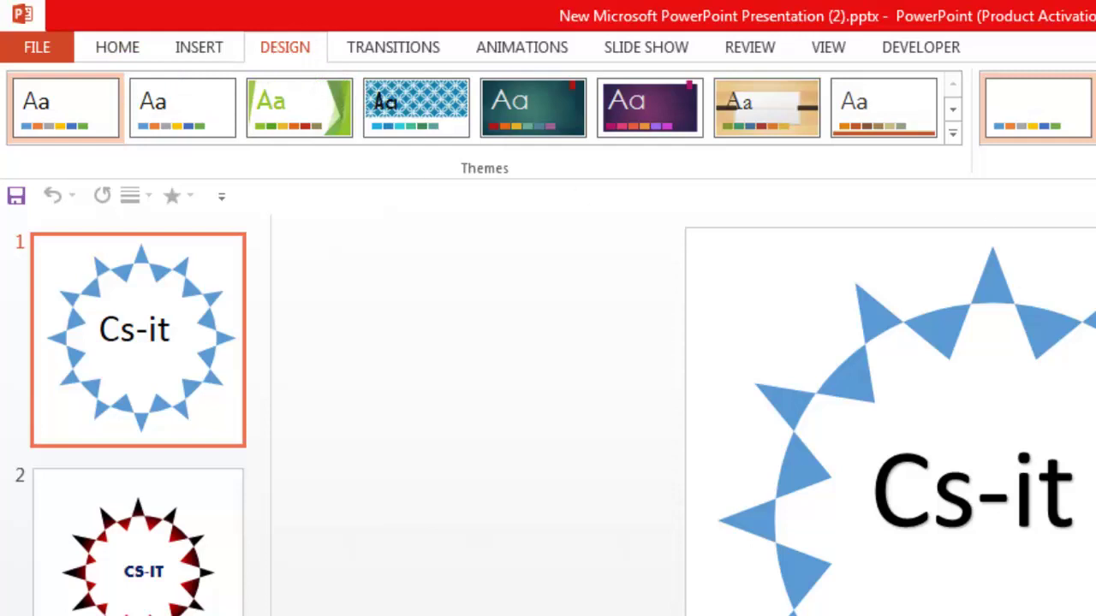
pyautogui.click(939, 151)
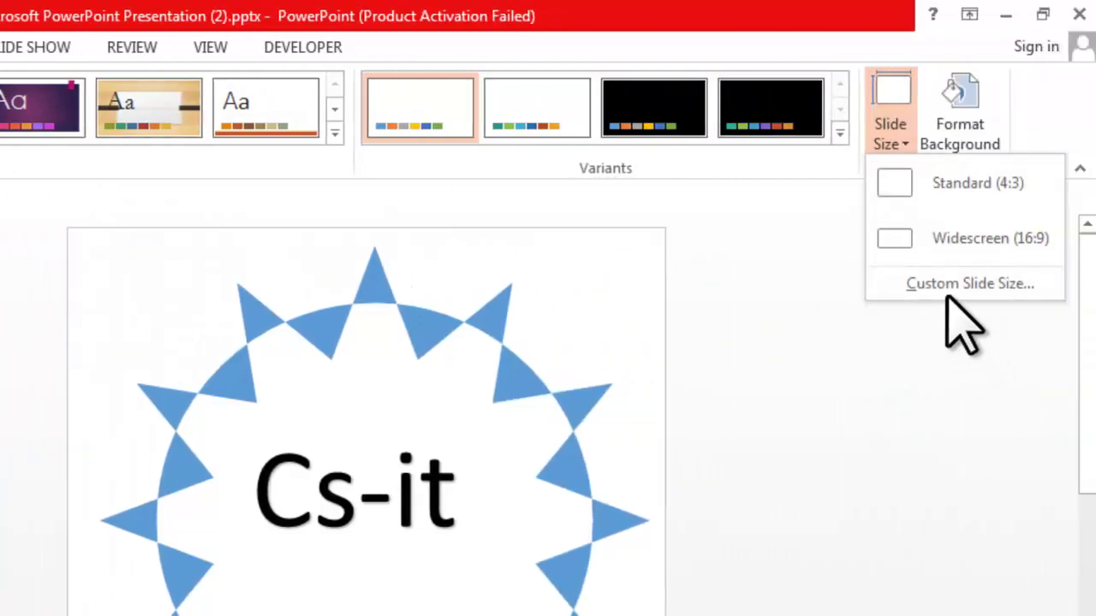
pyautogui.click(985, 291)
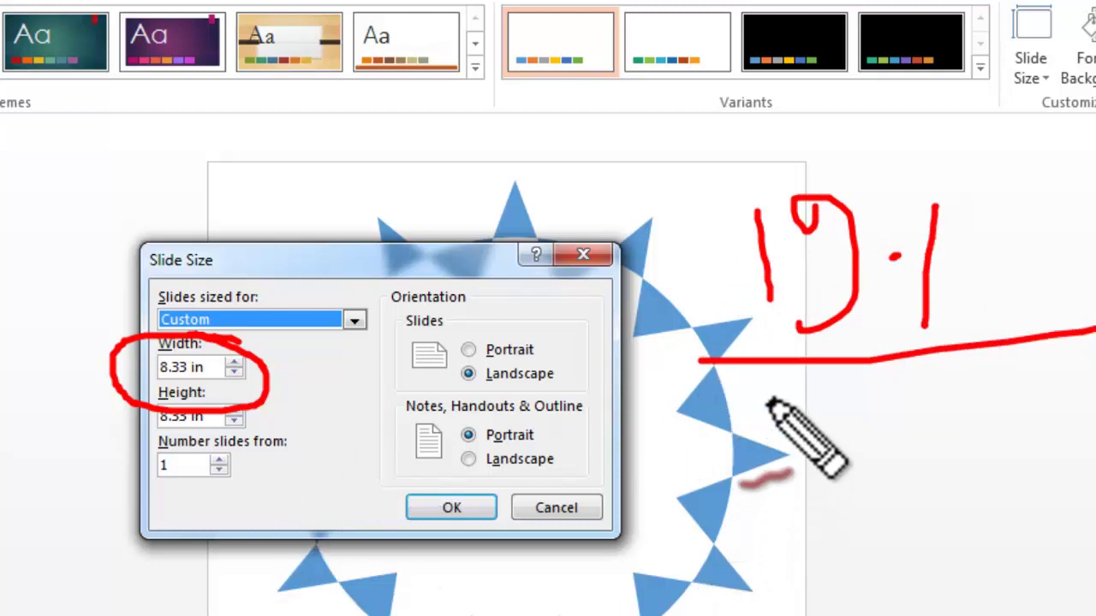
pyautogui.moveTo(778, 401); pyautogui.dragTo(788, 518)
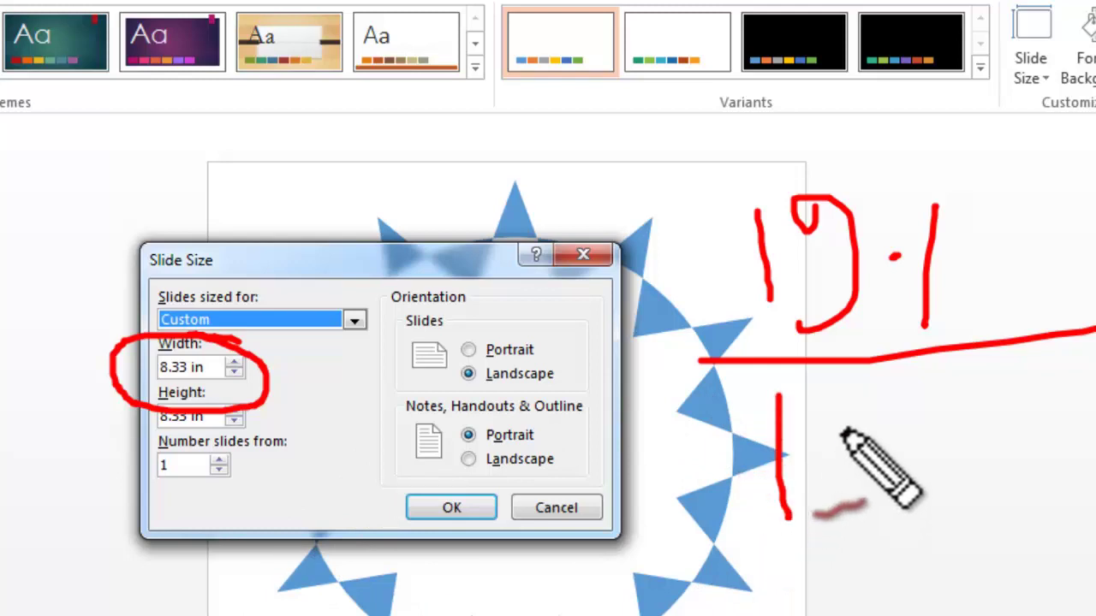
pyautogui.moveTo(844, 409)
pyautogui.mouseDown()
pyautogui.moveTo(811, 441)
pyautogui.moveTo(875, 445)
pyautogui.moveTo(843, 401)
pyautogui.mouseUp()
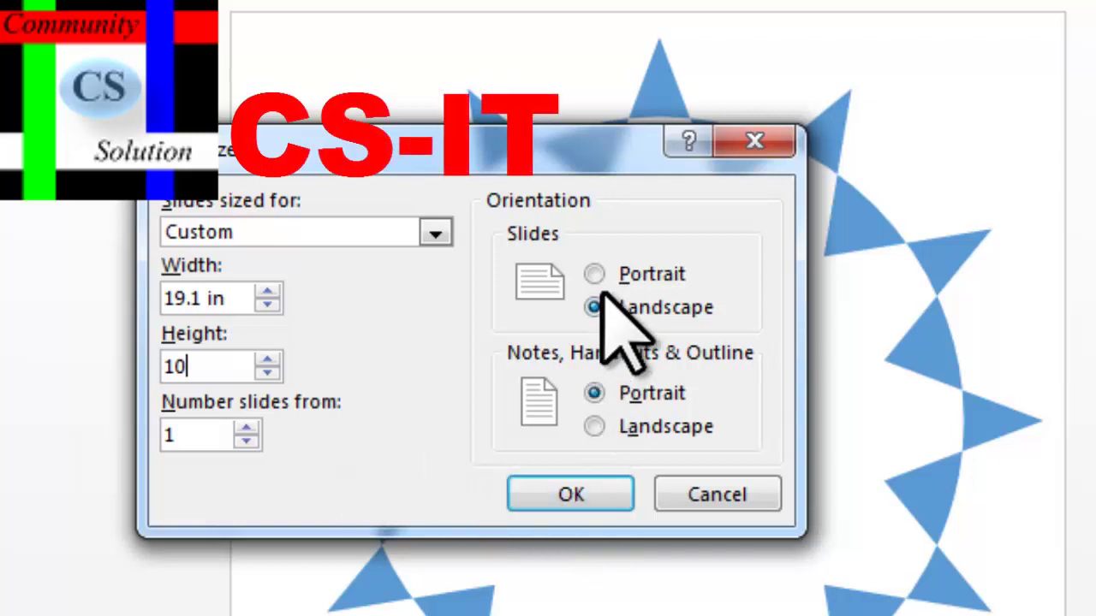
pyautogui.click(594, 426)
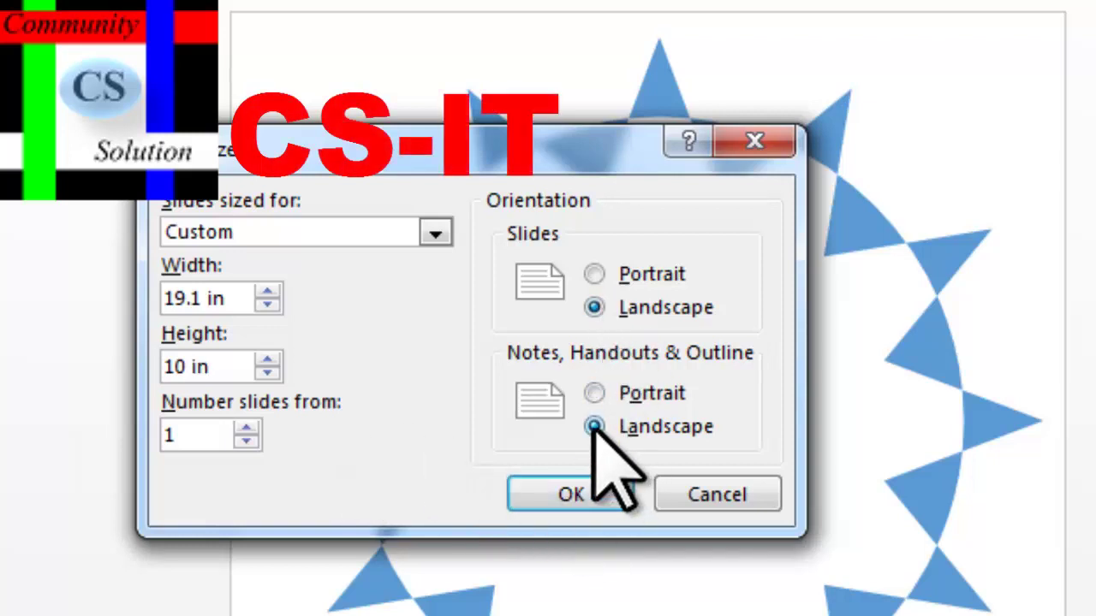
pyautogui.click(588, 501)
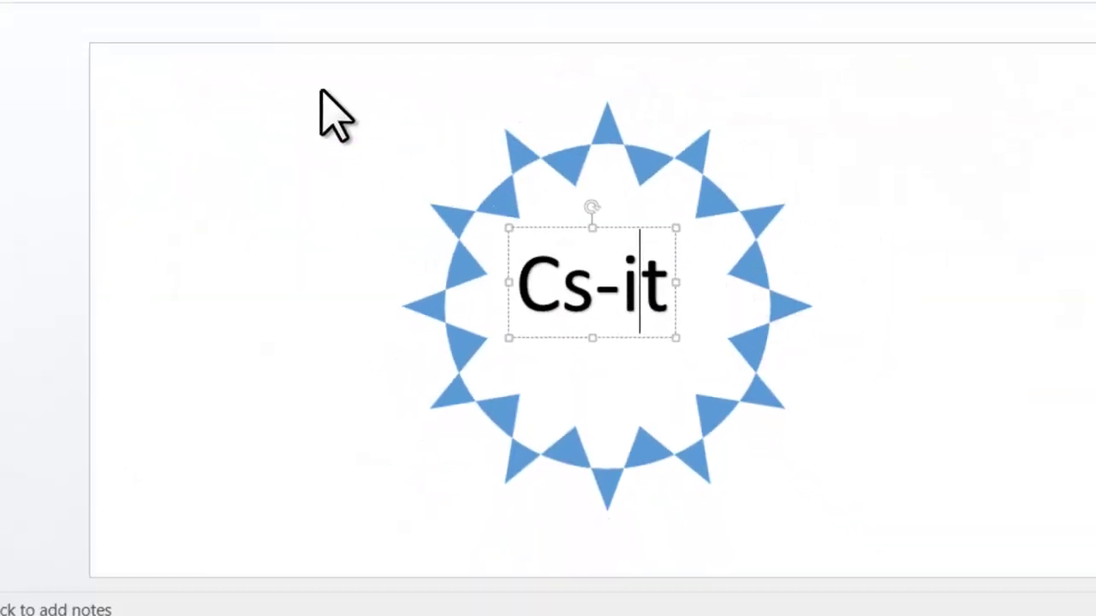
# Step: Delete the sunburst shape and its Cs-it text, leaving the slide empty
pyautogui.moveTo(305, 68); pyautogui.dragTo(940, 565)
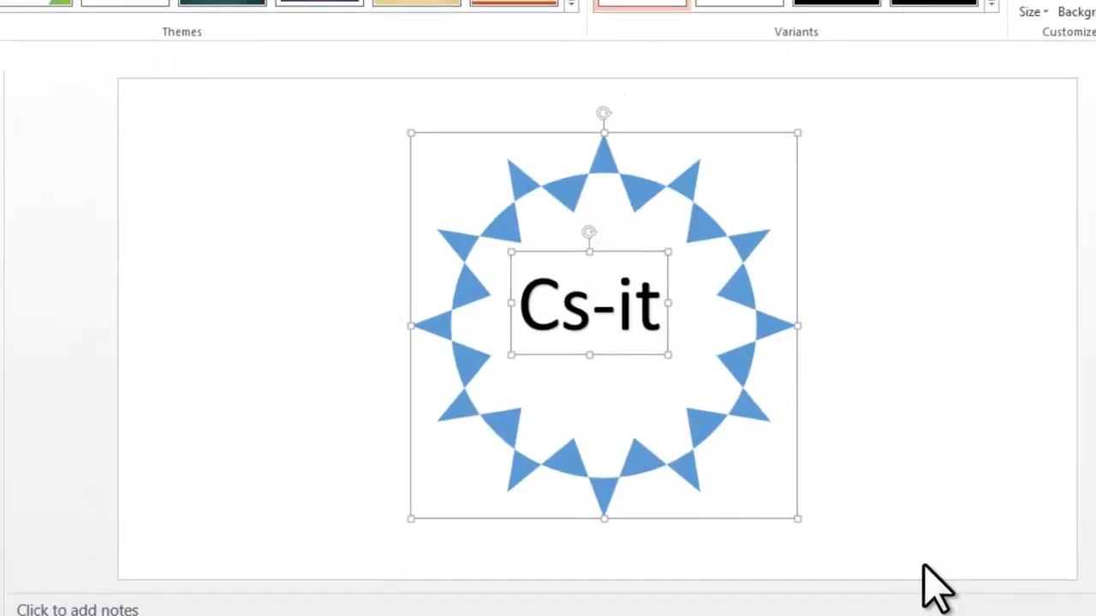
pyautogui.press('Delete')
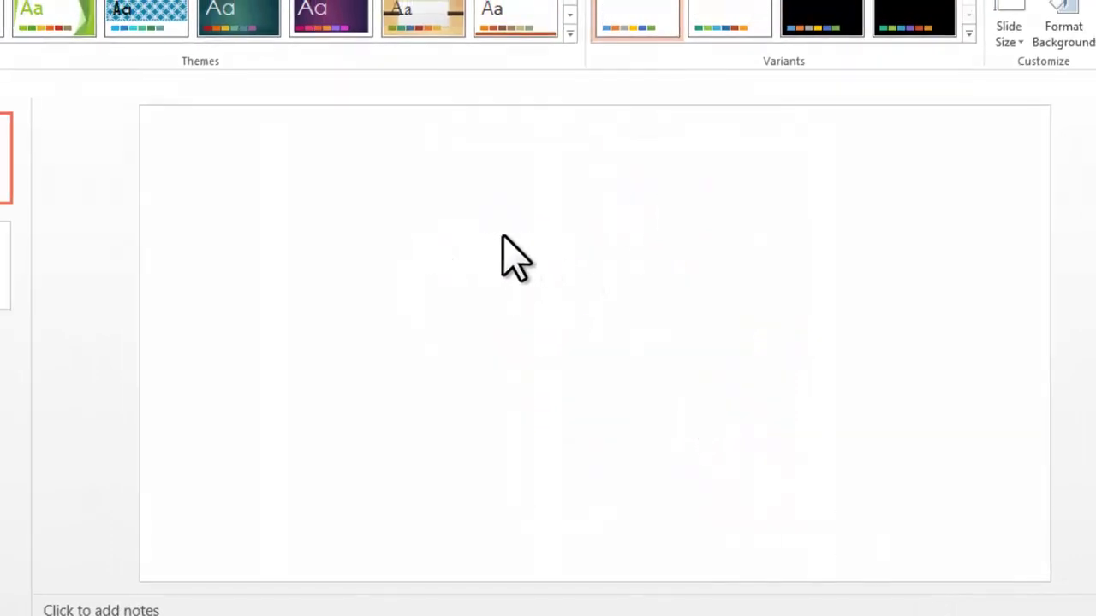
pyautogui.rightClick(502, 236)
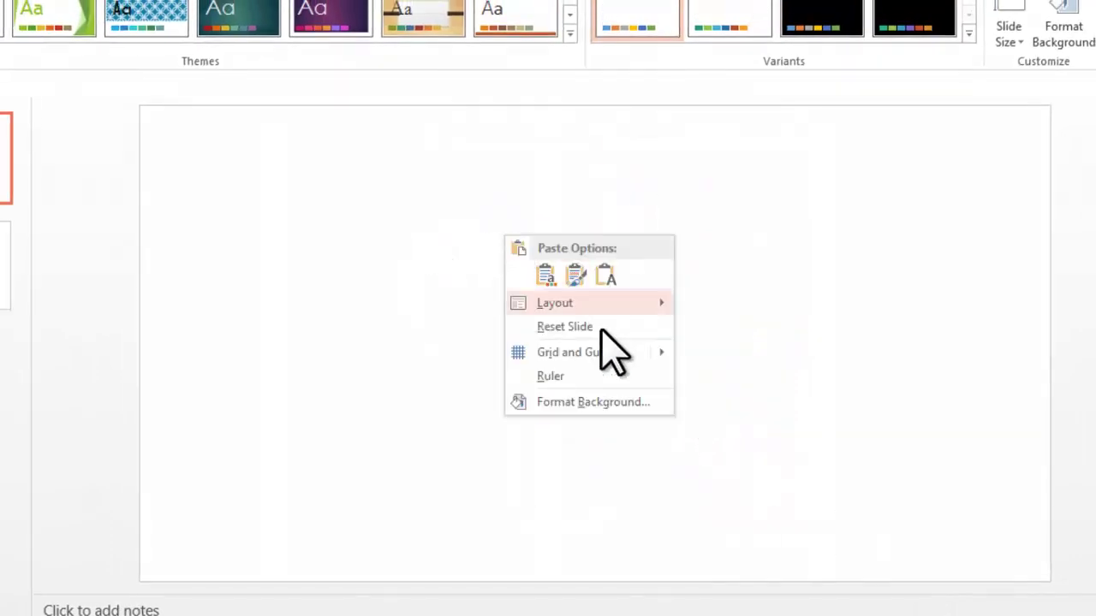
# Step: Fill the slide background with the cover-photo template picture from the Desktop
pyautogui.click(600, 404)
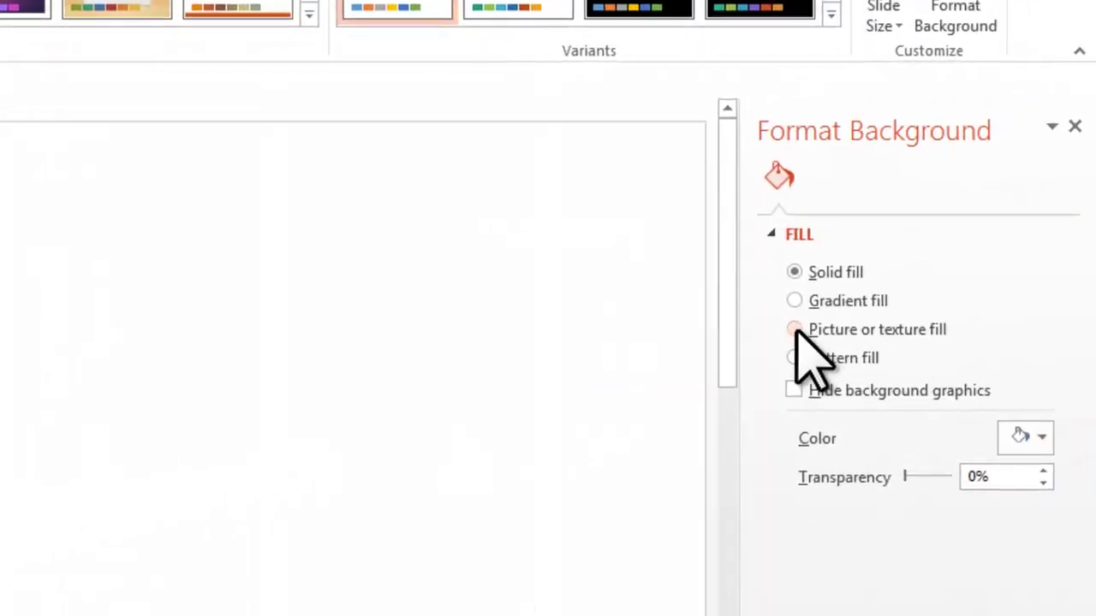
pyautogui.click(795, 331)
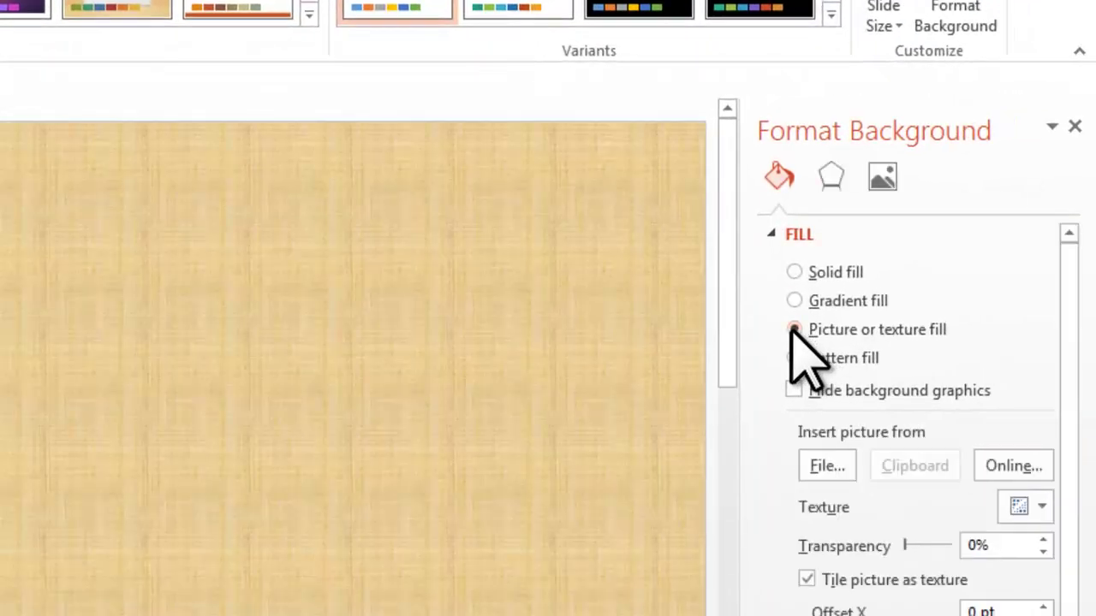
pyautogui.click(827, 466)
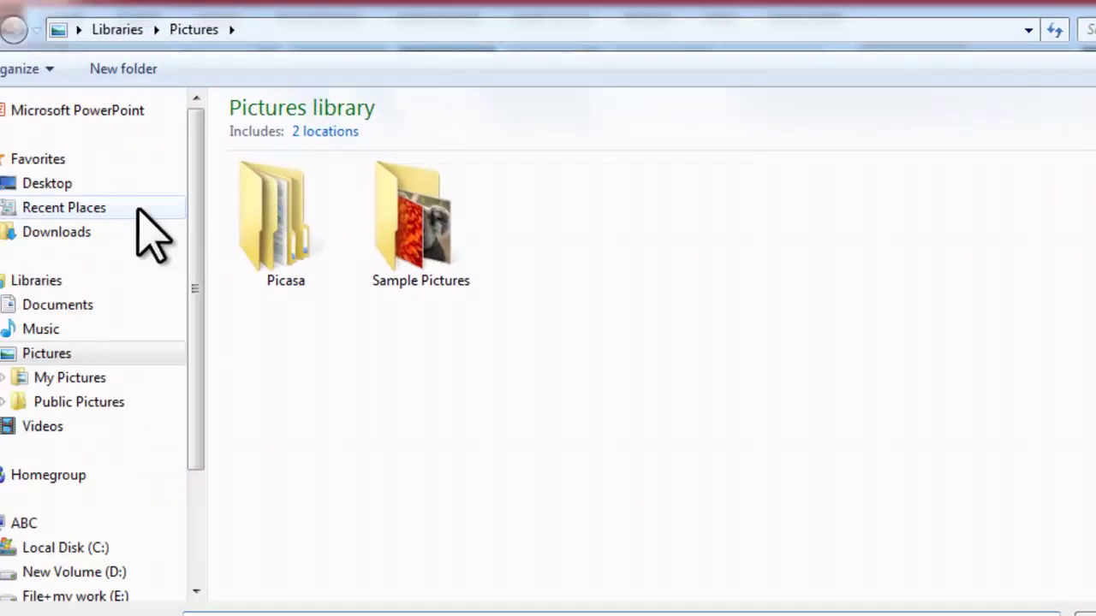
pyautogui.click(60, 190)
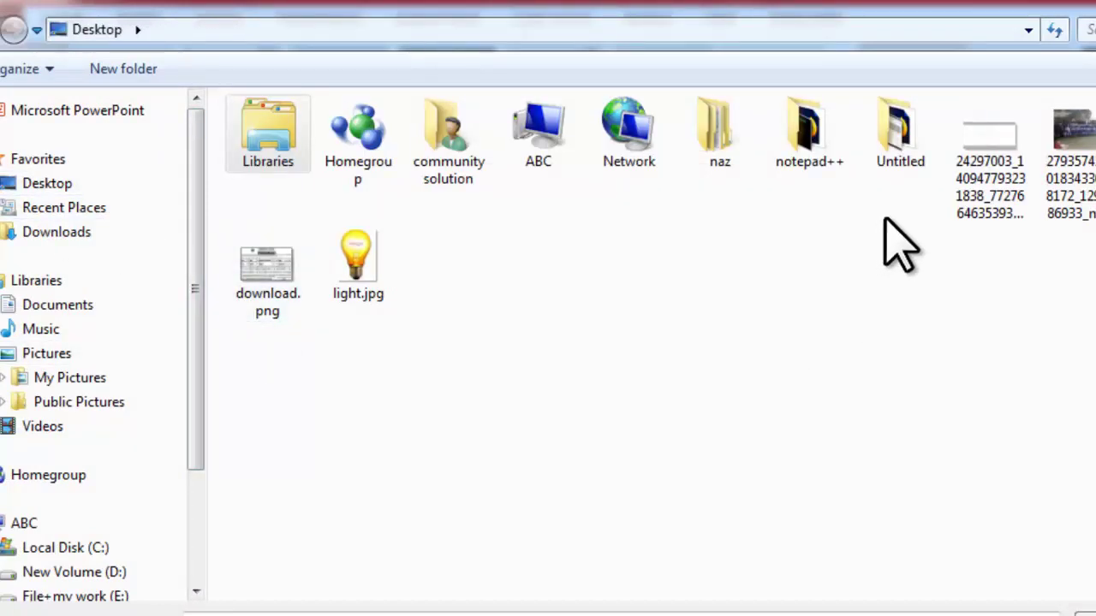
pyautogui.moveTo(1002, 192)
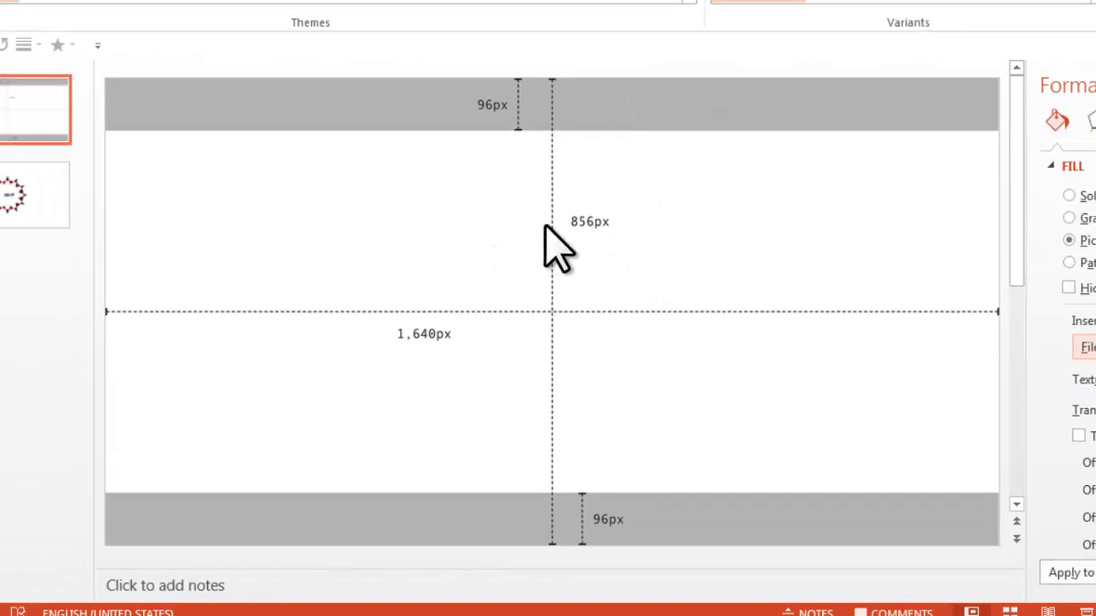
pyautogui.moveTo(356, 142); pyautogui.dragTo(560, 311)
pyautogui.click(1095, 103)
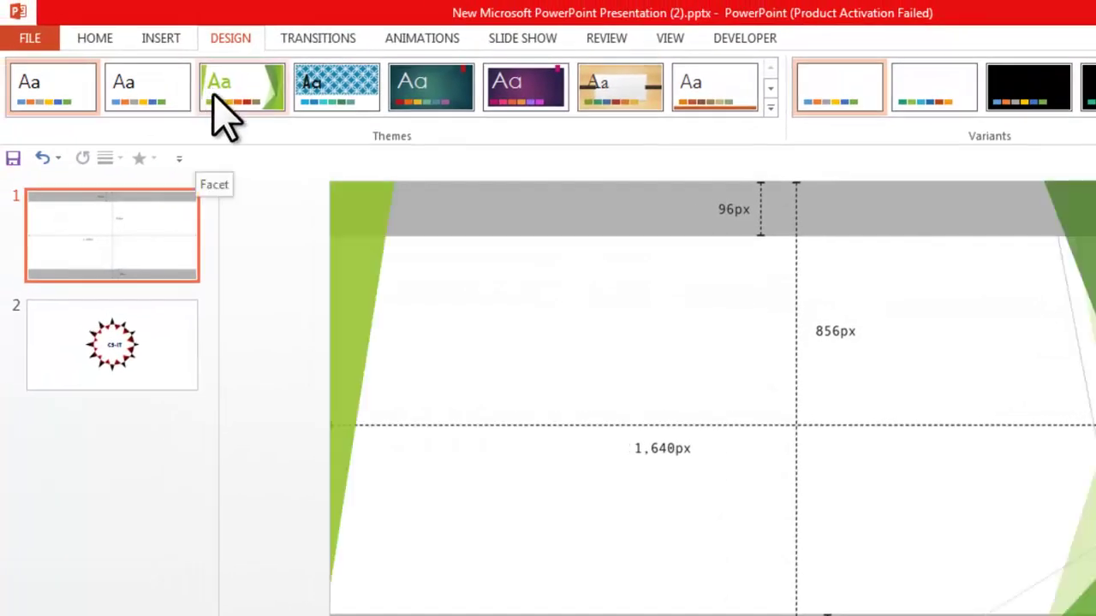
# Step: Insert the light.jpg bulb picture from the Desktop onto slide 1
pyautogui.click(163, 40)
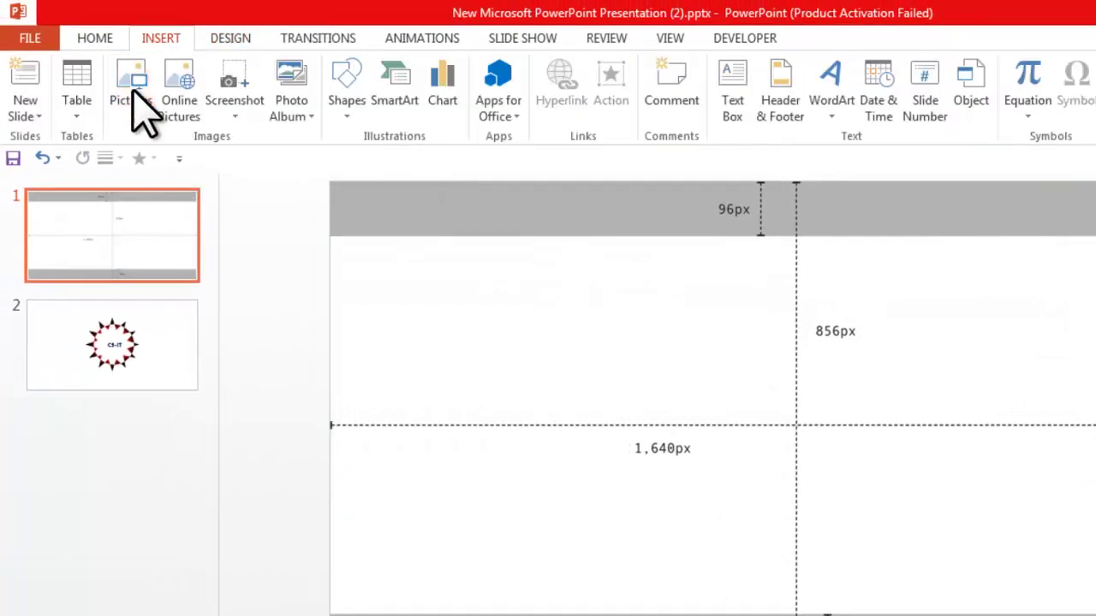
pyautogui.click(137, 107)
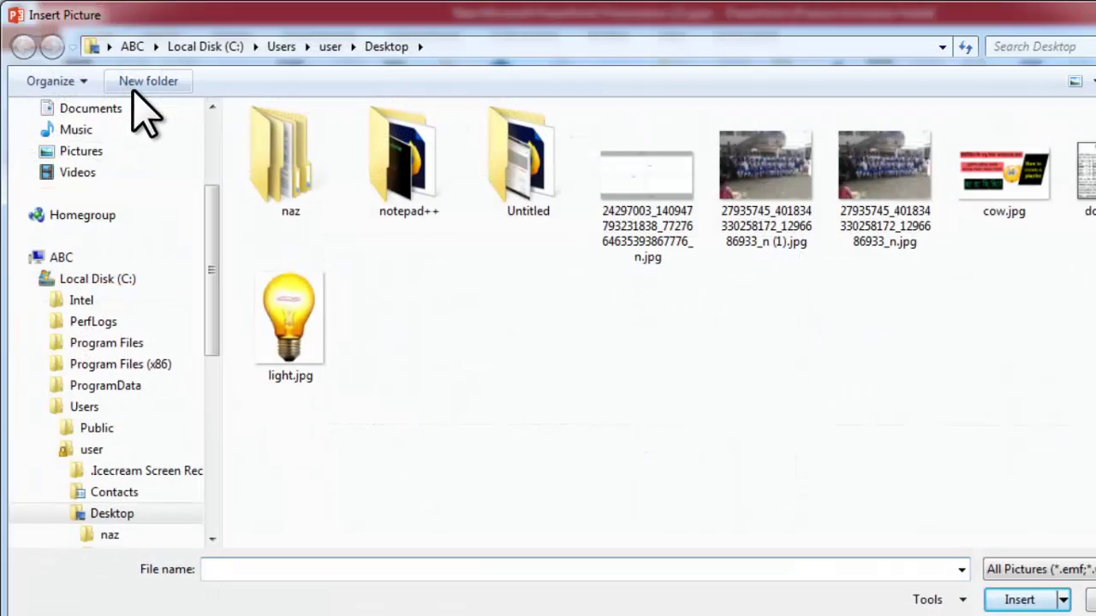
pyautogui.doubleClick(313, 351)
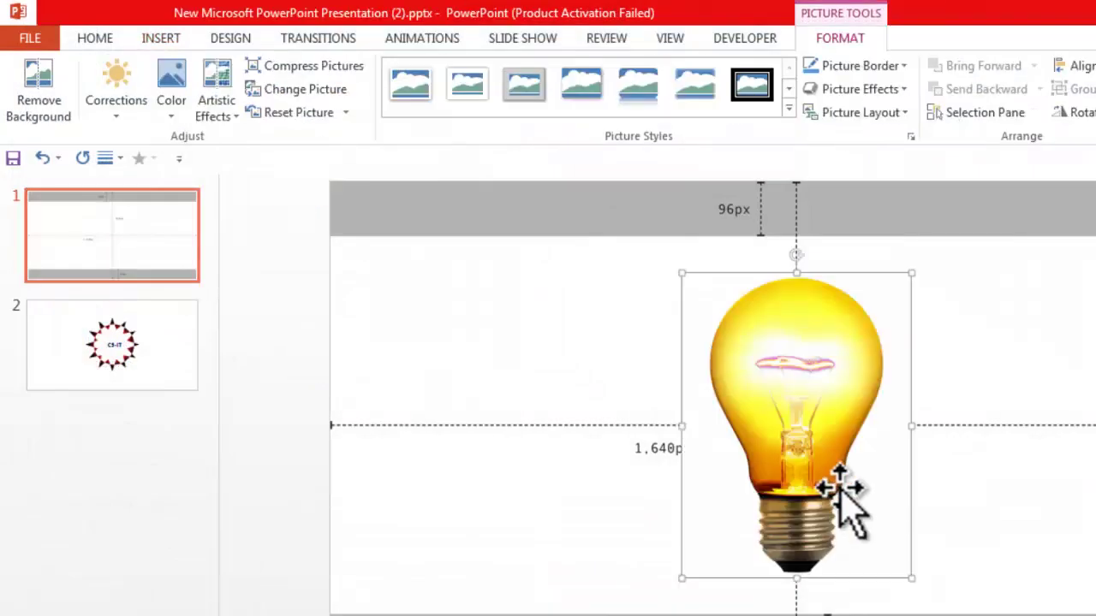
pyautogui.moveTo(559, 368)
pyautogui.mouseDown()
pyautogui.moveTo(467, 507)
pyautogui.moveTo(407, 430)
pyautogui.mouseUp()
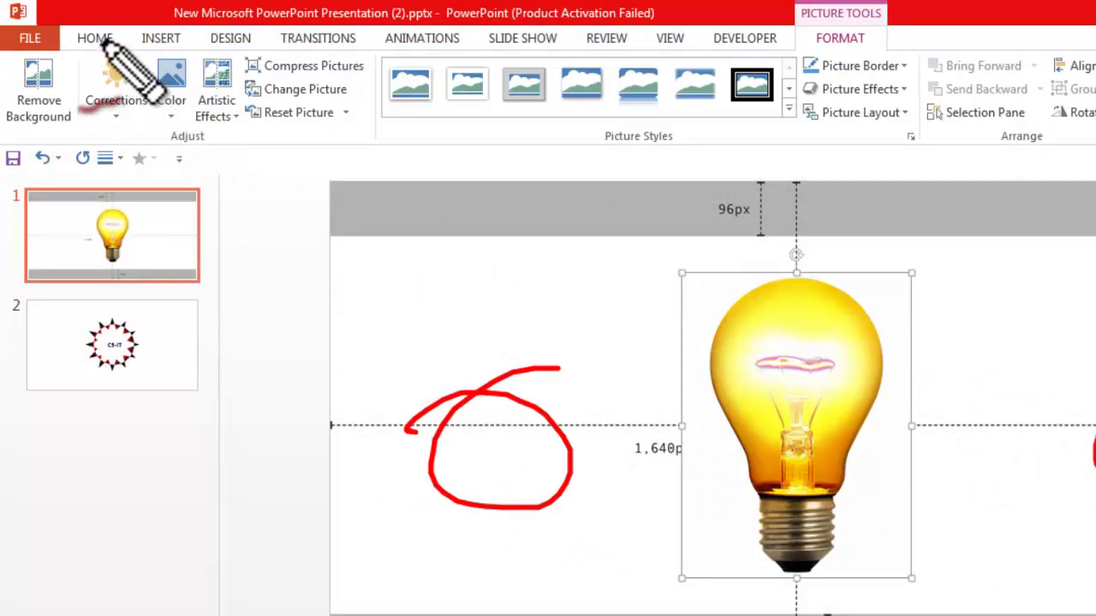
pyautogui.press('Escape')
# Step: Draw a blue rectangle spanning the slide between the grey bands and send it behind the bulb
pyautogui.click(155, 38)
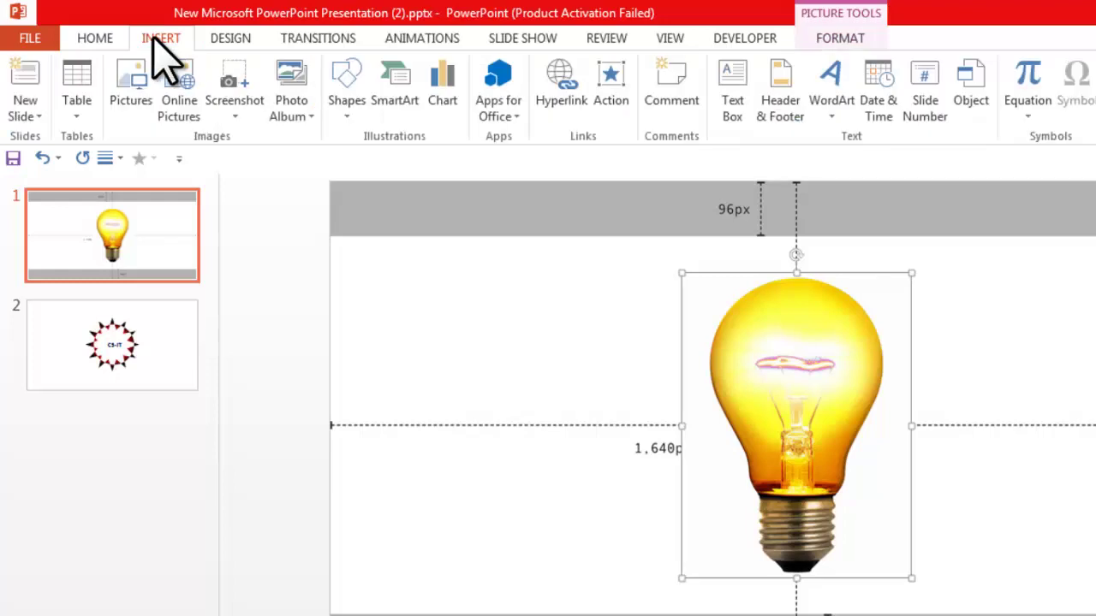
pyautogui.click(346, 94)
pyautogui.click(398, 159)
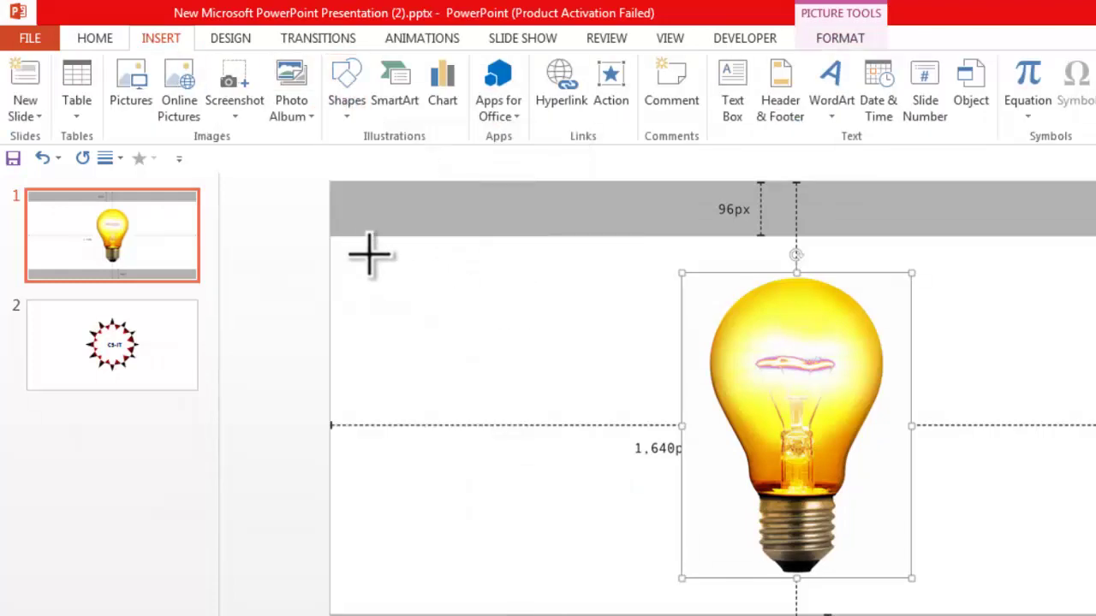
pyautogui.moveTo(332, 242); pyautogui.dragTo(1095, 611)
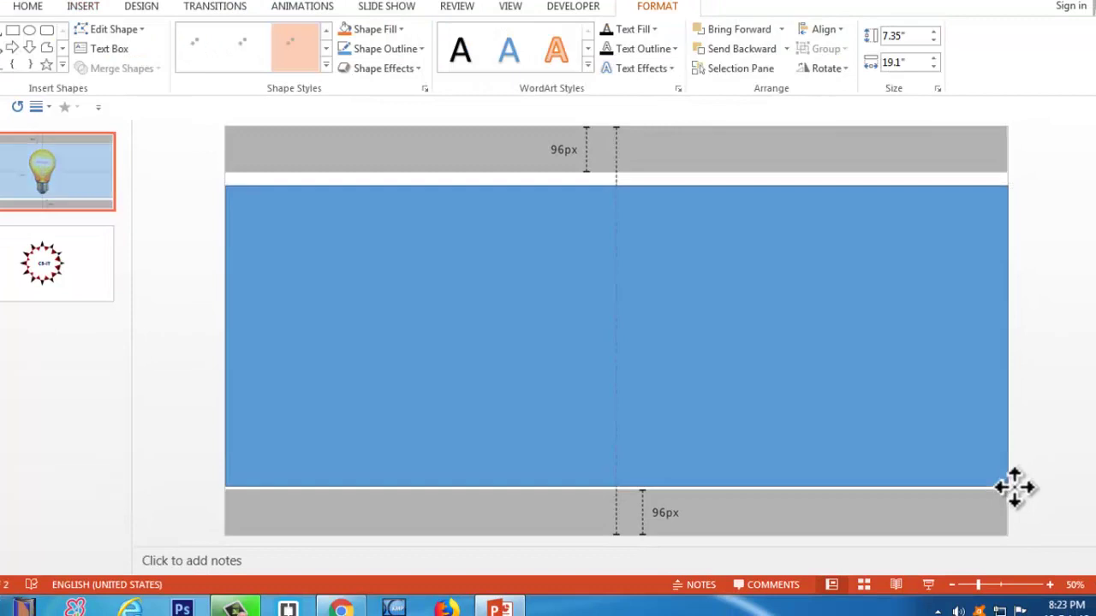
pyautogui.moveTo(1014, 488); pyautogui.dragTo(1014, 488)
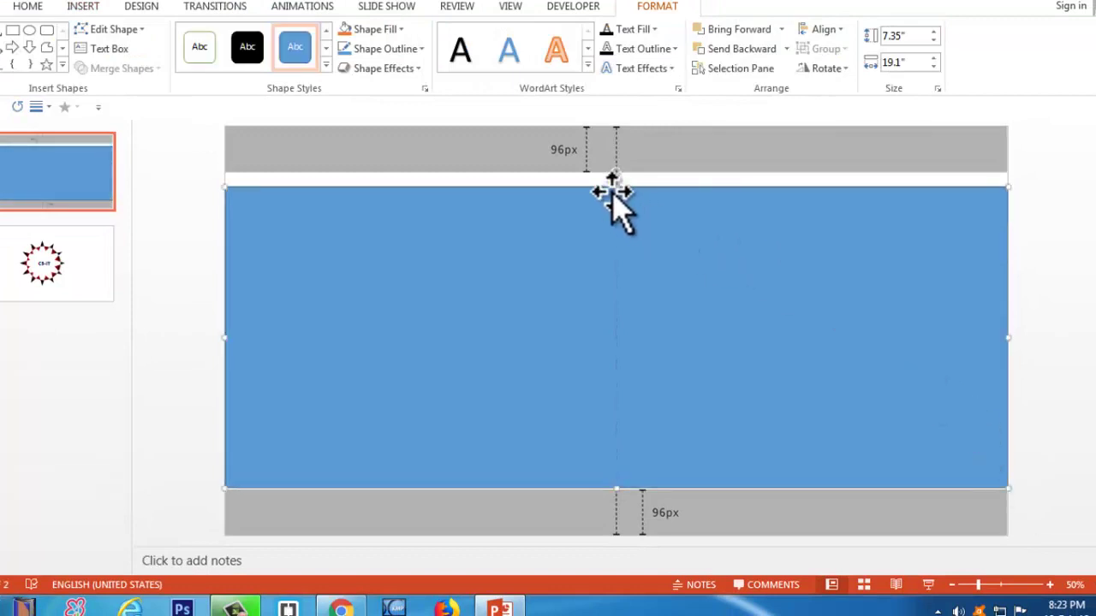
pyautogui.moveTo(616, 187); pyautogui.dragTo(617, 171)
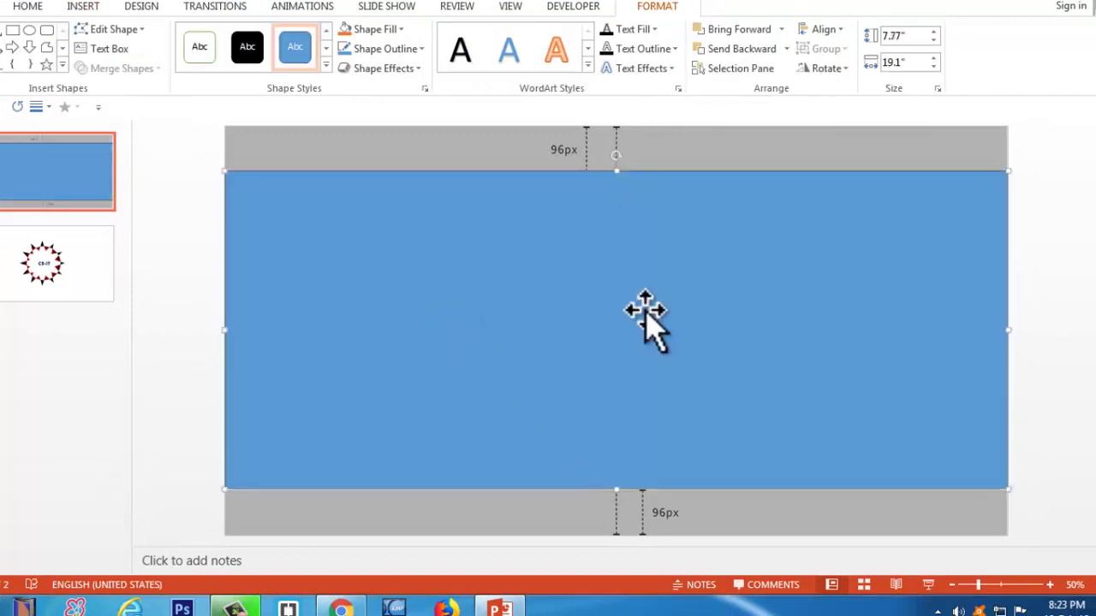
pyautogui.rightClick(293, 237)
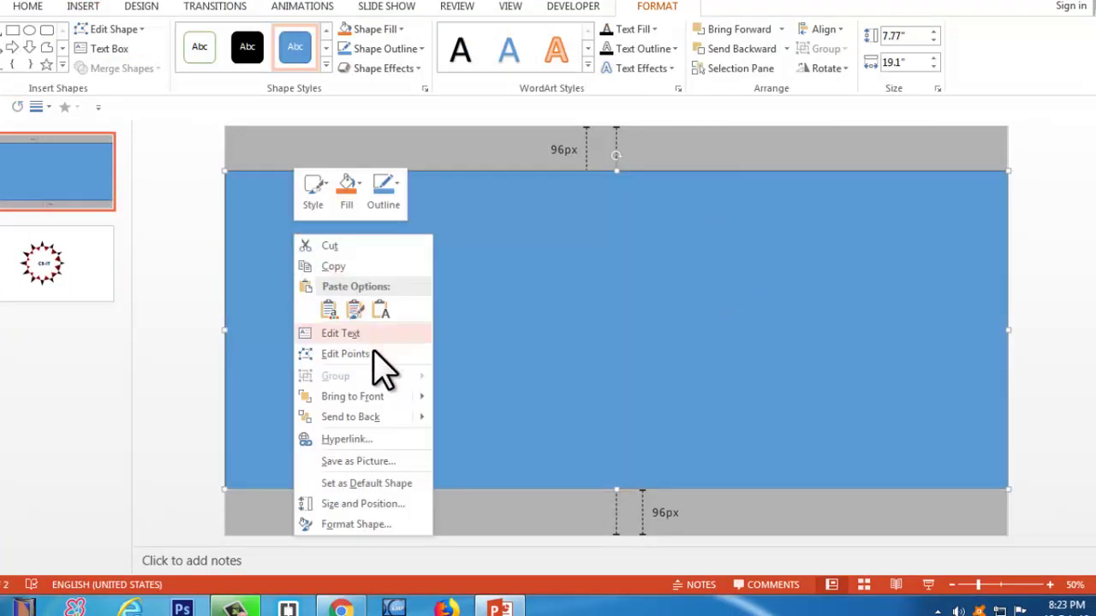
pyautogui.moveTo(371, 418)
pyautogui.click(492, 419)
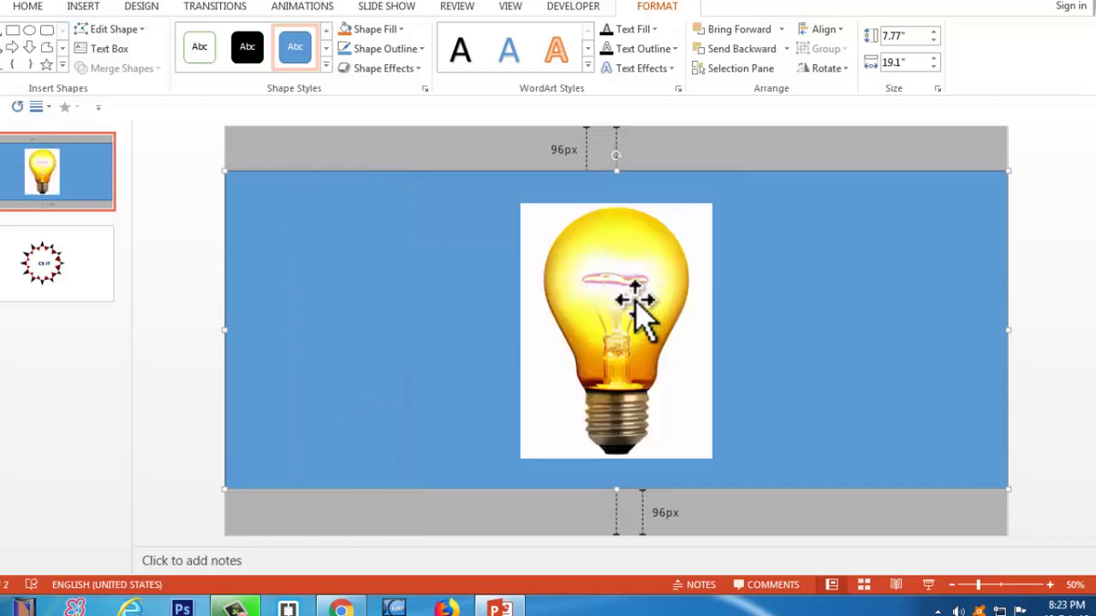
# Step: Turn the bulb picture upside down with two Rotate Right 90° turns and move it left
pyautogui.click(612, 306)
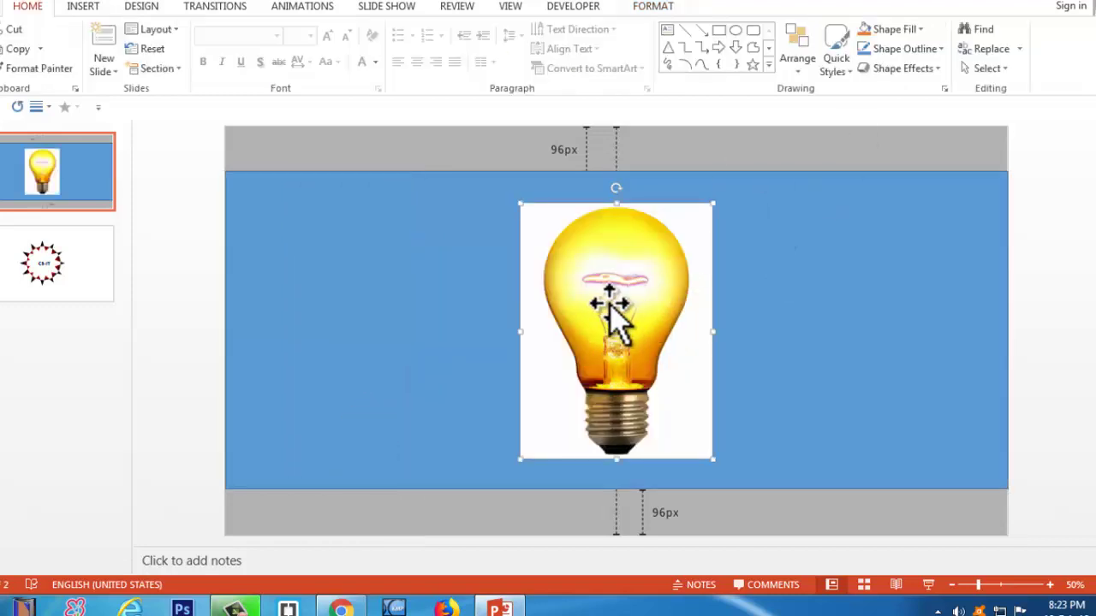
pyautogui.click(656, 10)
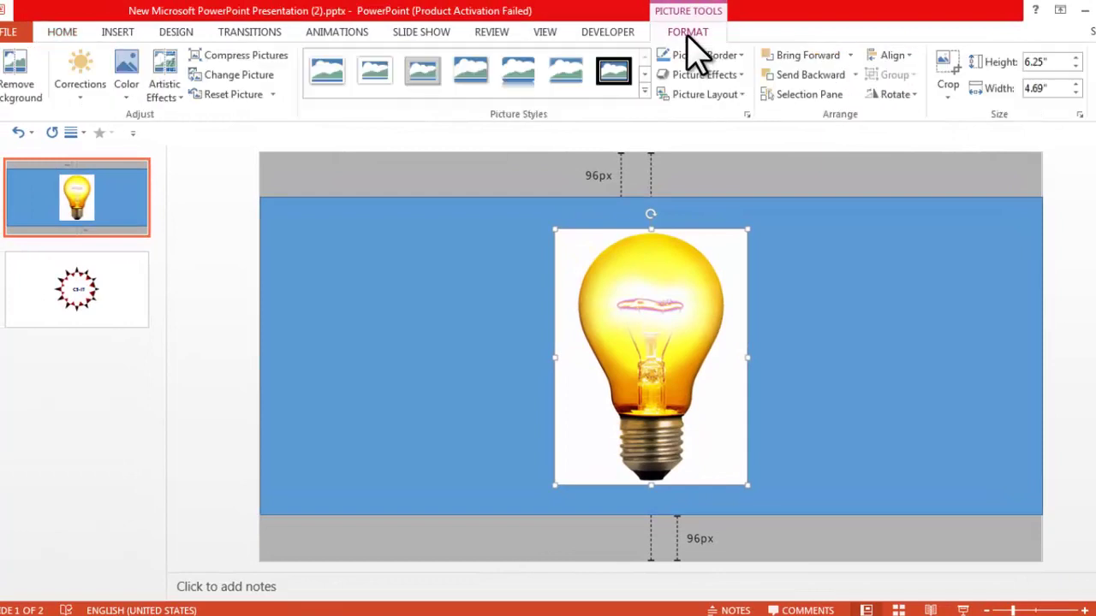
pyautogui.click(897, 95)
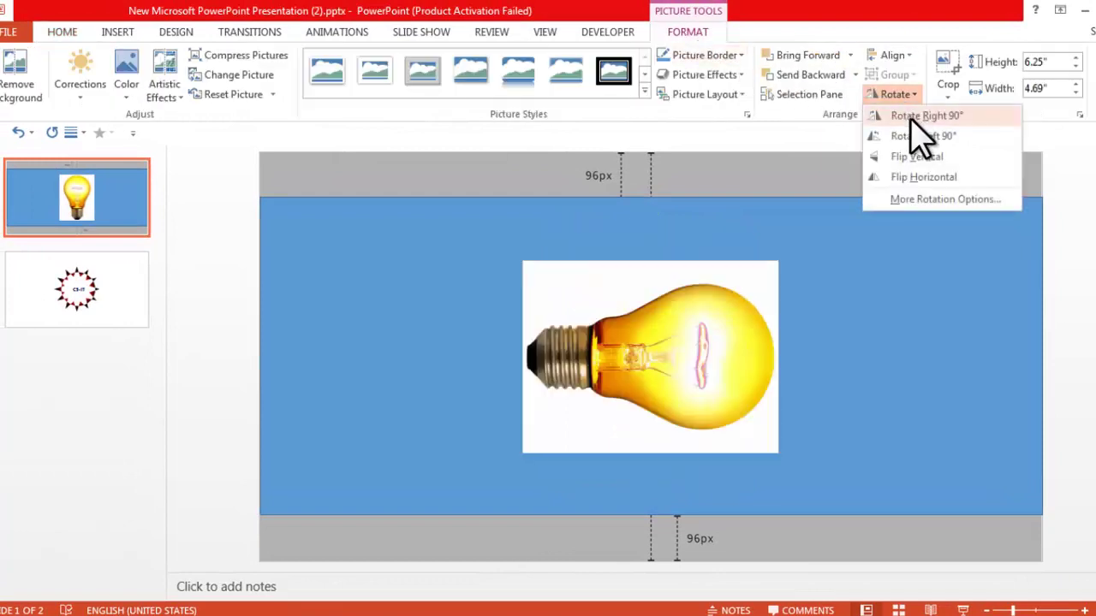
pyautogui.click(913, 117)
pyautogui.click(896, 95)
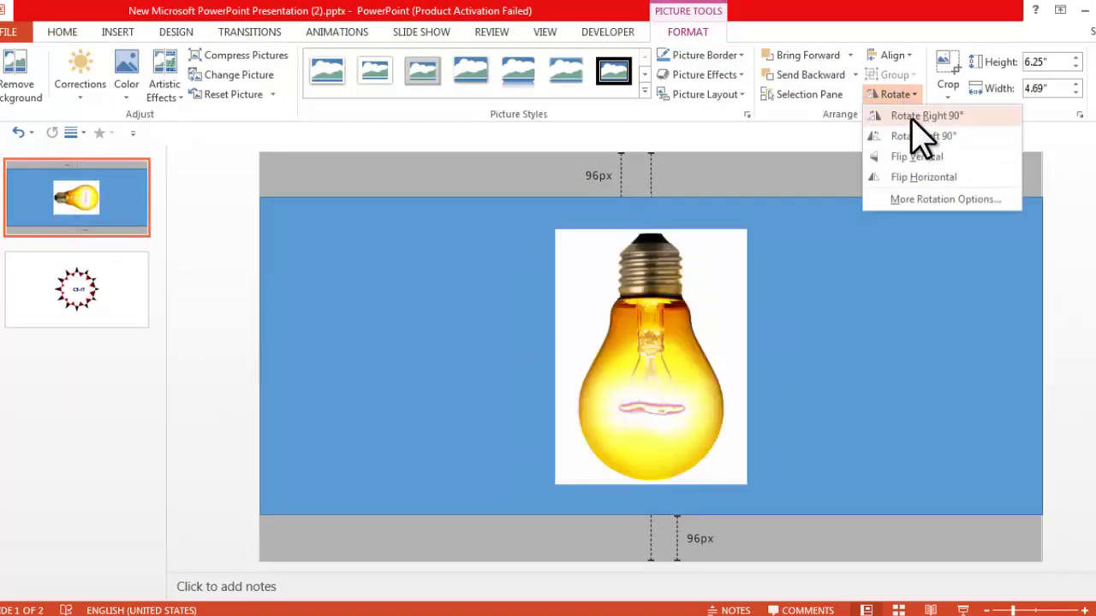
pyautogui.click(912, 117)
pyautogui.moveTo(685, 363); pyautogui.dragTo(482, 359)
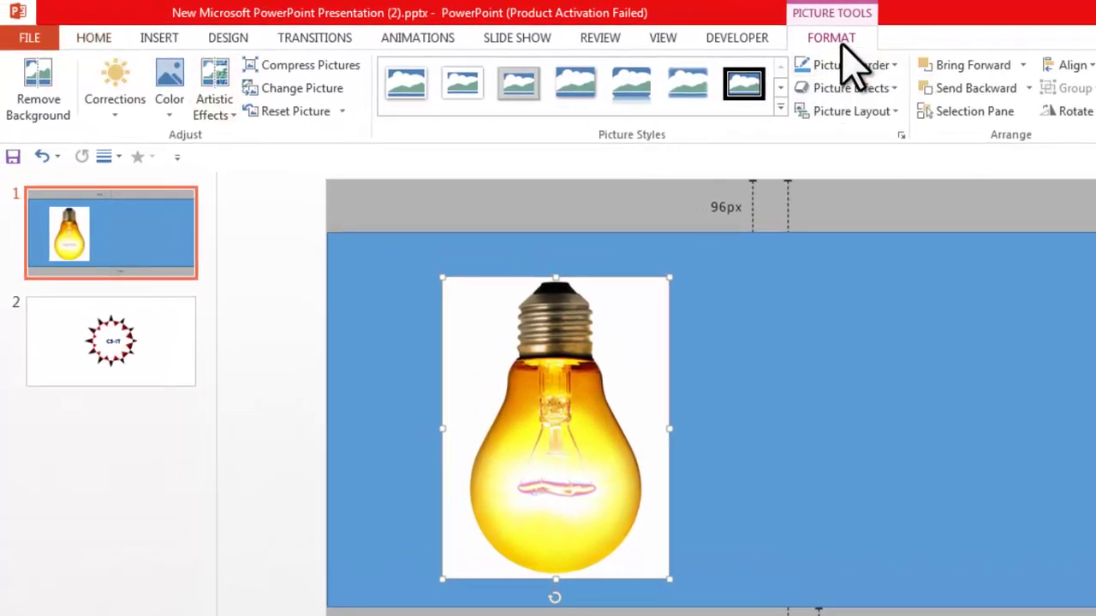
# Step: Remove the bulb's white background, widening the keep area and marking the filament to keep
pyautogui.click(41, 102)
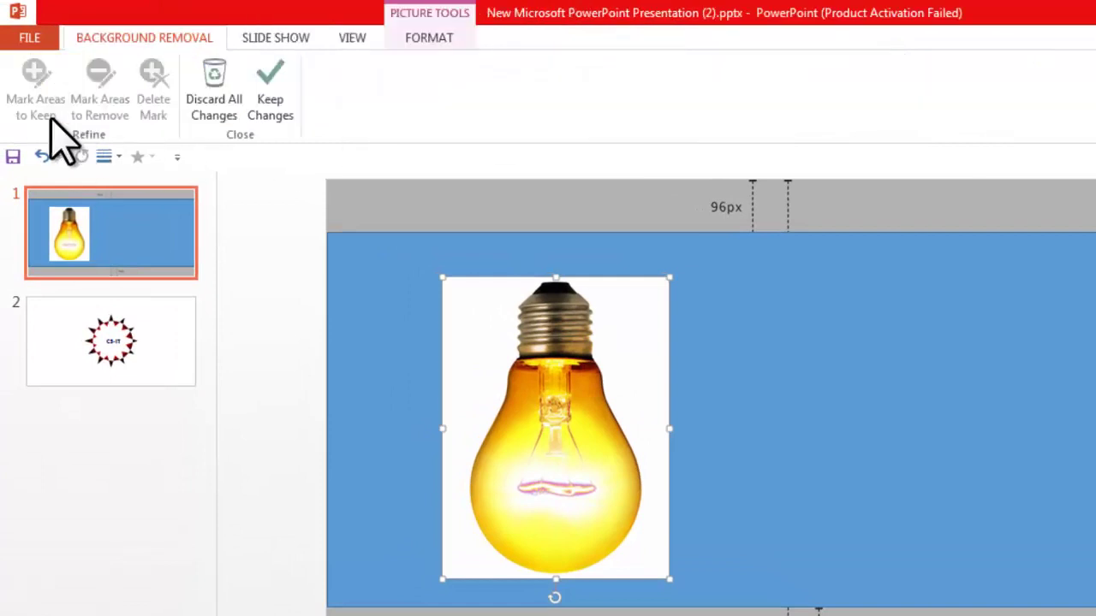
pyautogui.moveTo(557, 305); pyautogui.dragTo(557, 282)
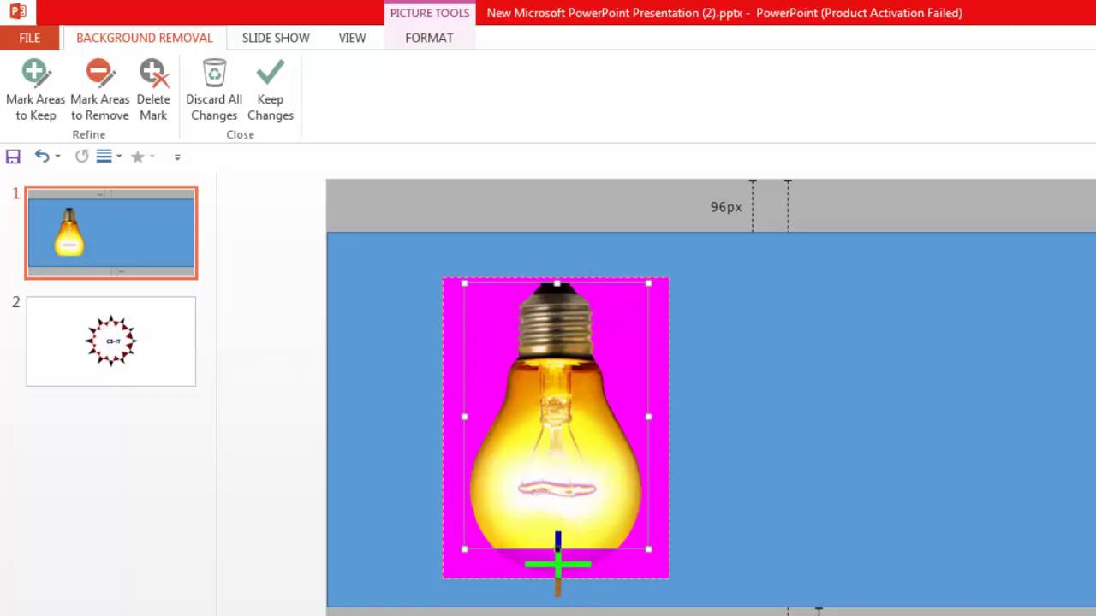
pyautogui.moveTo(558, 562); pyautogui.dragTo(557, 578)
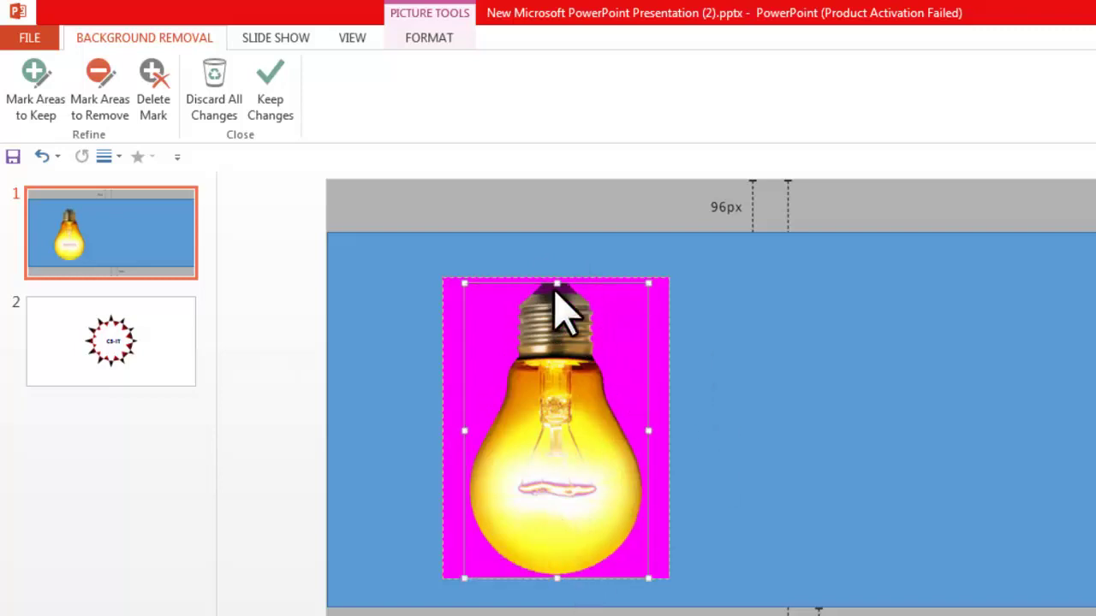
pyautogui.moveTo(558, 283); pyautogui.dragTo(557, 257)
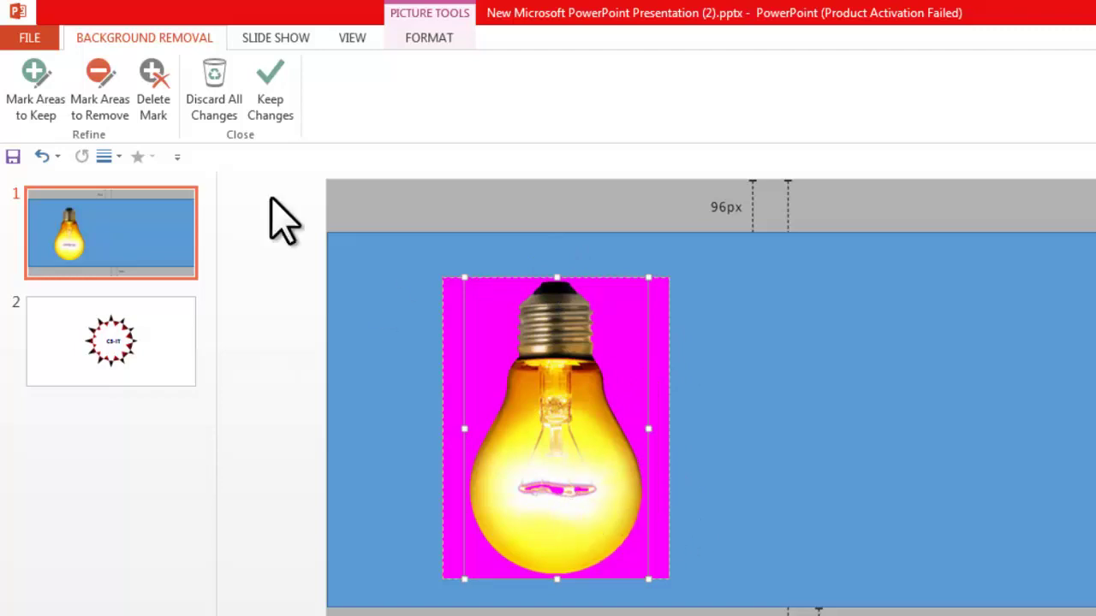
pyautogui.click(46, 110)
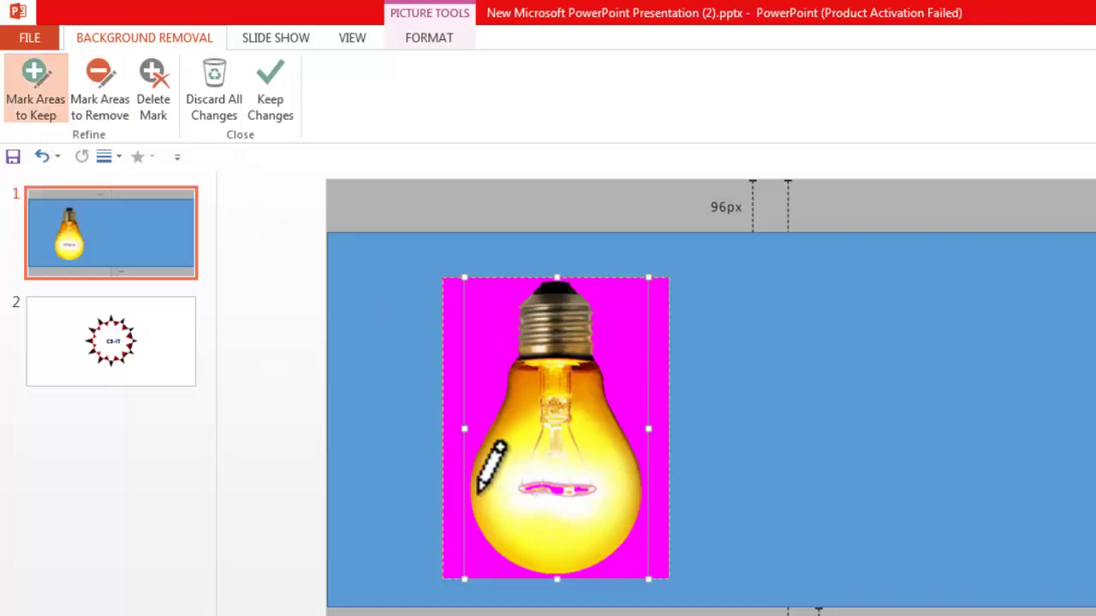
pyautogui.moveTo(552, 511)
pyautogui.mouseDown()
pyautogui.moveTo(560, 476)
pyautogui.moveTo(581, 510)
pyautogui.mouseUp()
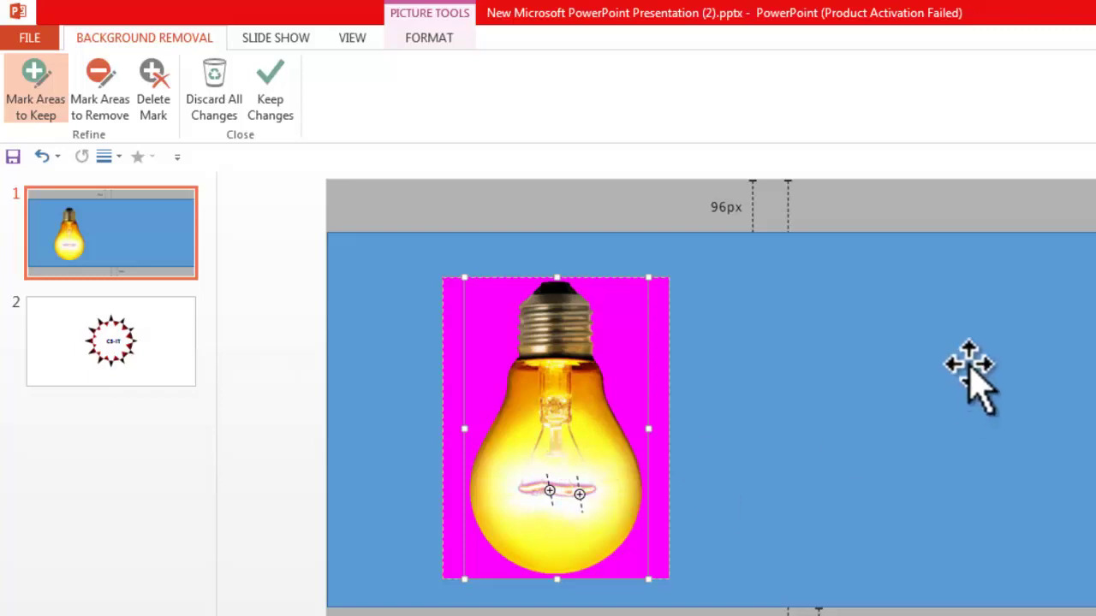
pyautogui.click(981, 288)
pyautogui.click(933, 243)
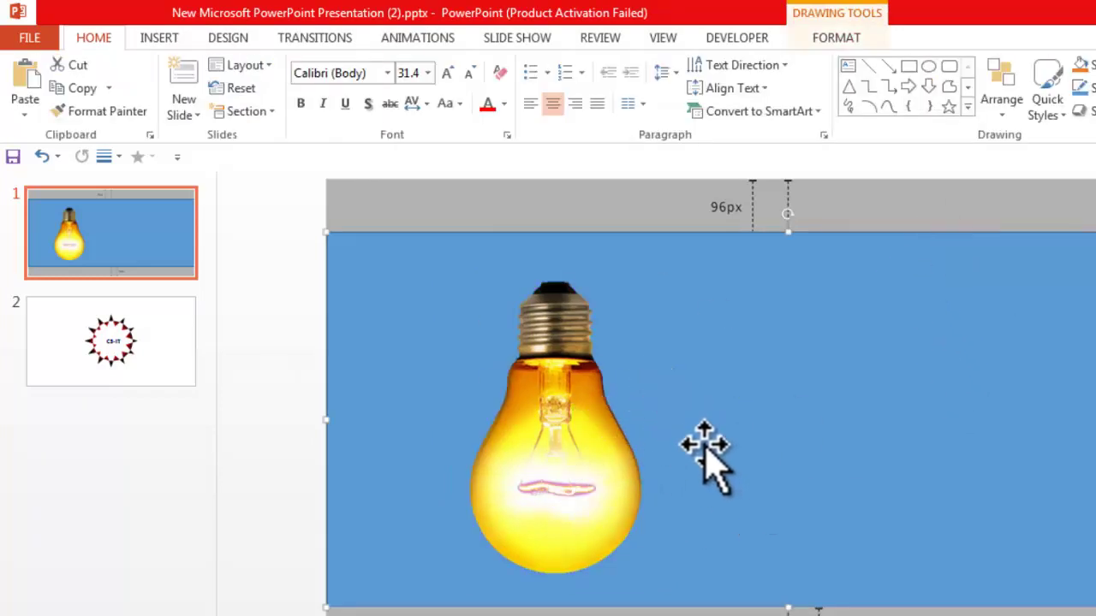
# Step: Fill the slide-sized background rectangle with black from the Shape Fill theme colours
pyautogui.hotkey('ctrl', 'z')
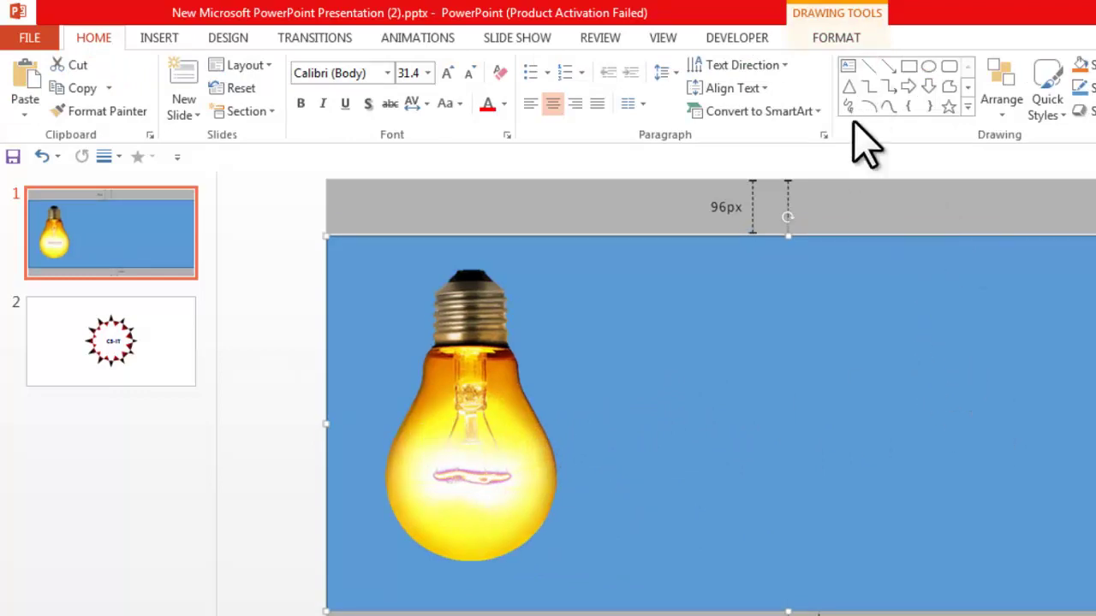
pyautogui.click(839, 38)
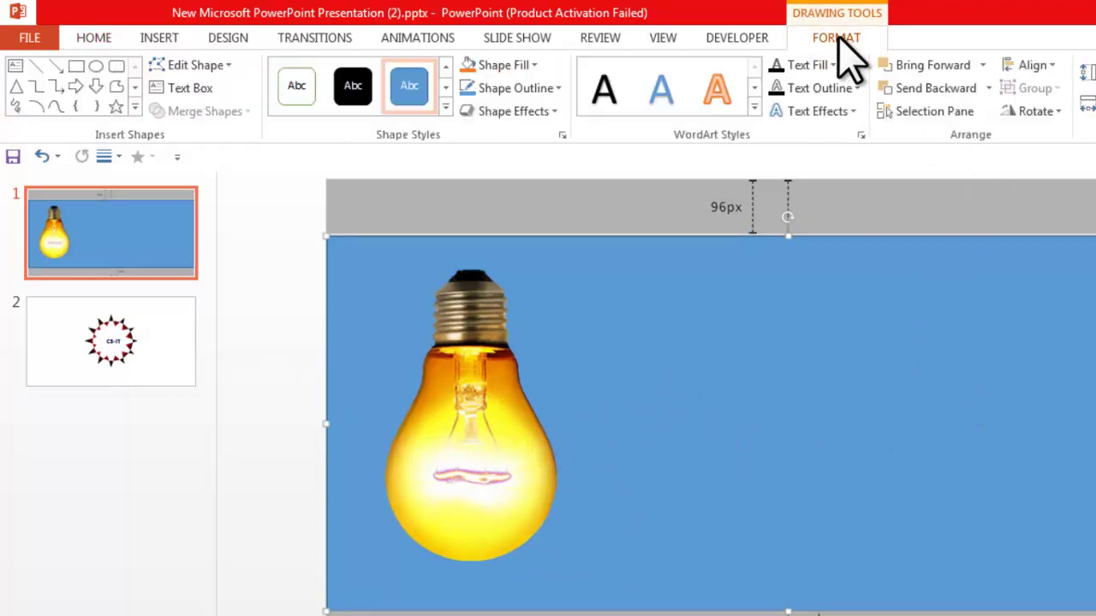
pyautogui.click(505, 65)
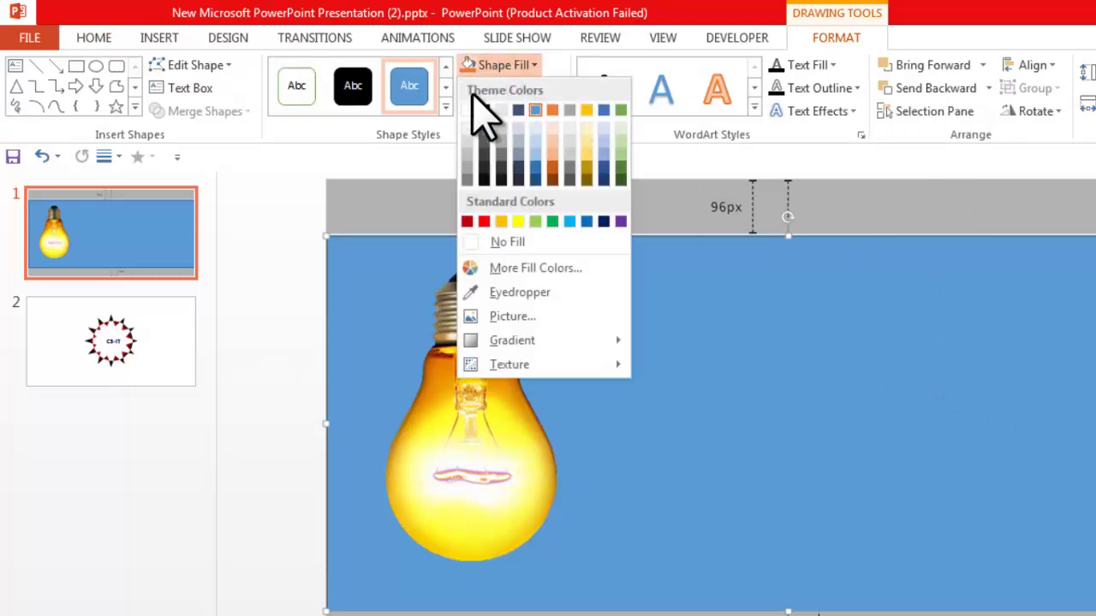
pyautogui.click(485, 110)
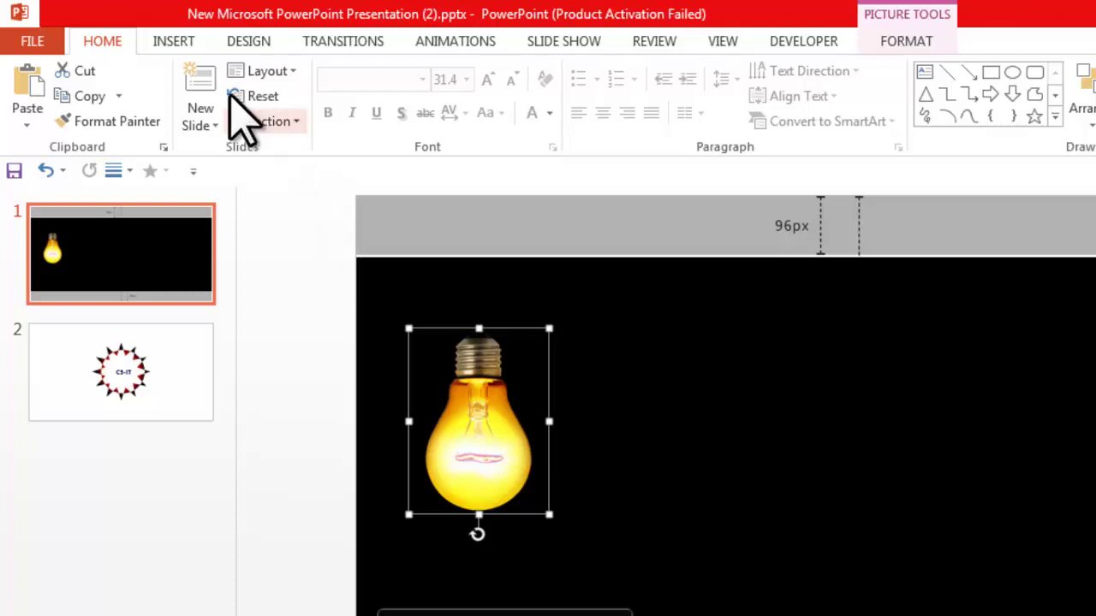
# Step: Draw a 5.29 by 4.73 in blue oval and drag it over the light bulb
pyautogui.click(174, 43)
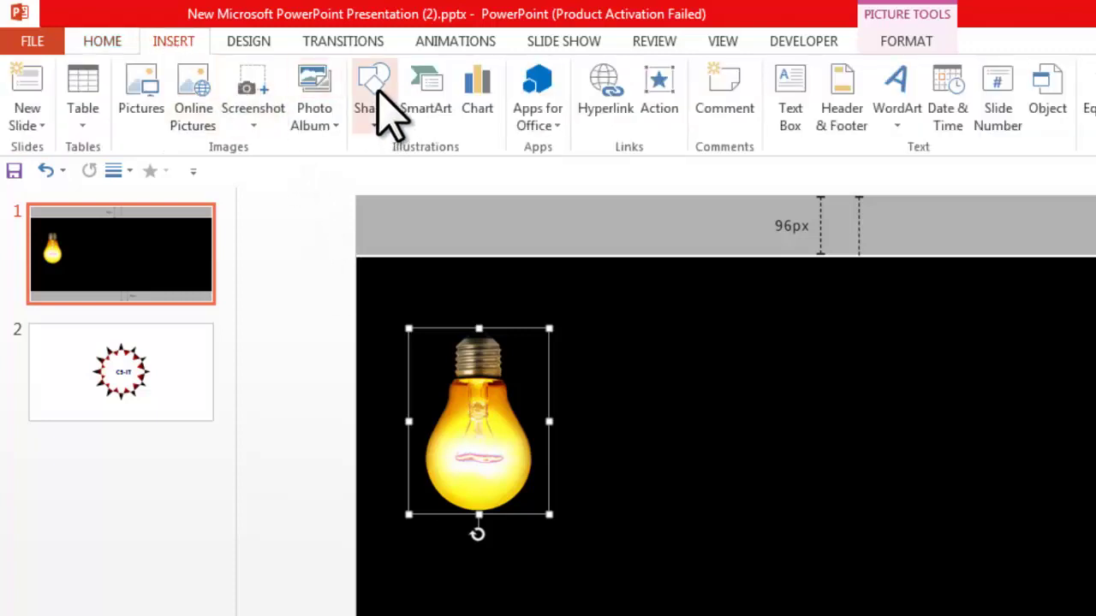
pyautogui.click(378, 99)
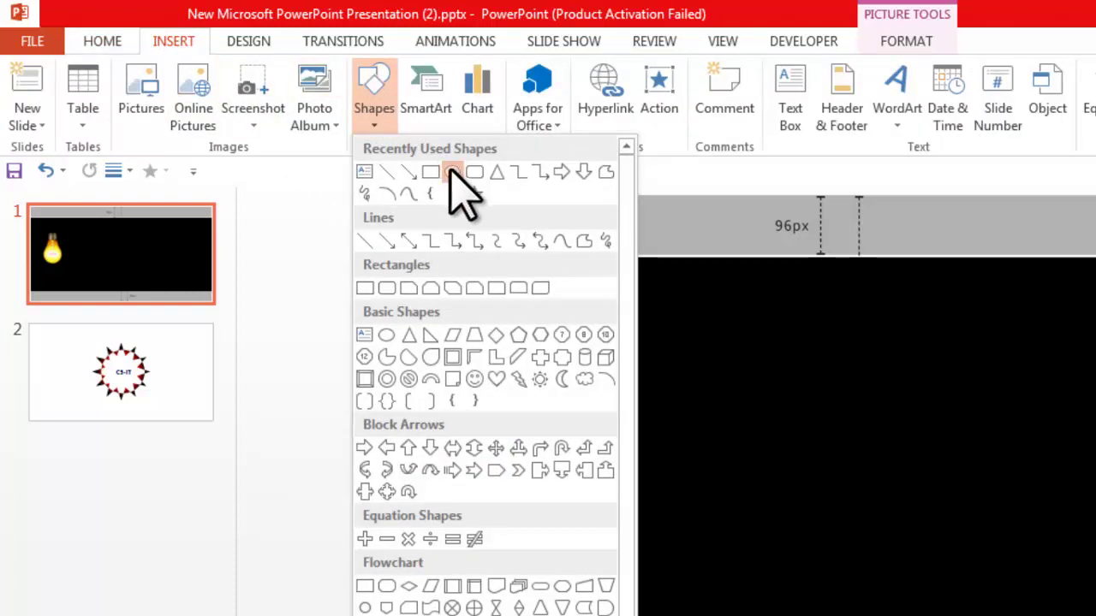
pyautogui.click(452, 172)
pyautogui.moveTo(631, 369); pyautogui.dragTo(868, 615)
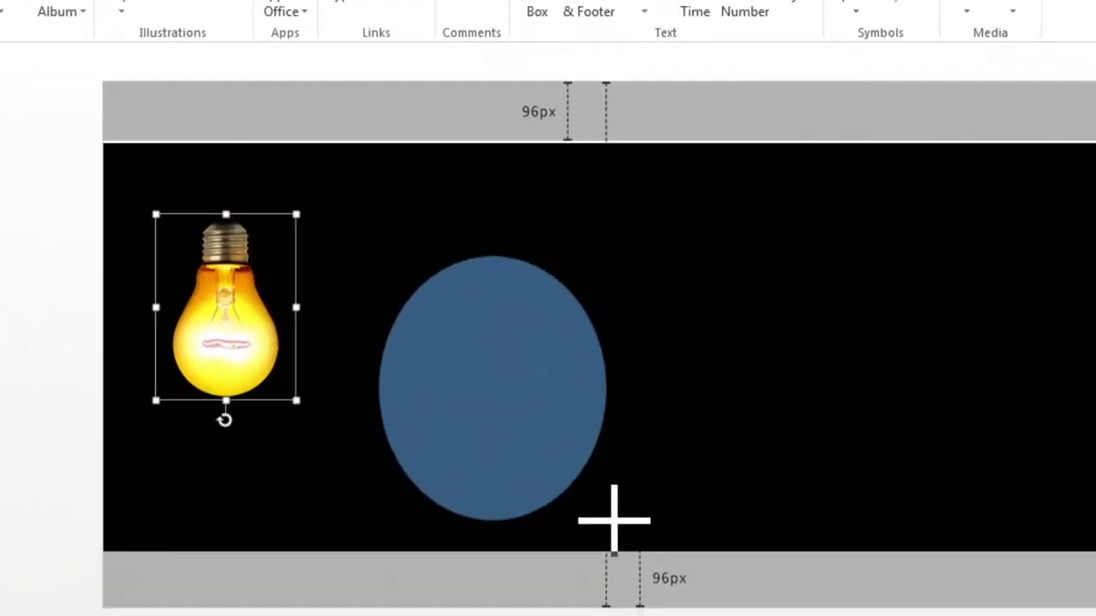
pyautogui.moveTo(613, 519); pyautogui.dragTo(627, 534)
pyautogui.moveTo(537, 406)
pyautogui.mouseDown()
pyautogui.moveTo(314, 390)
pyautogui.moveTo(249, 363)
pyautogui.moveTo(258, 358)
pyautogui.mouseUp()
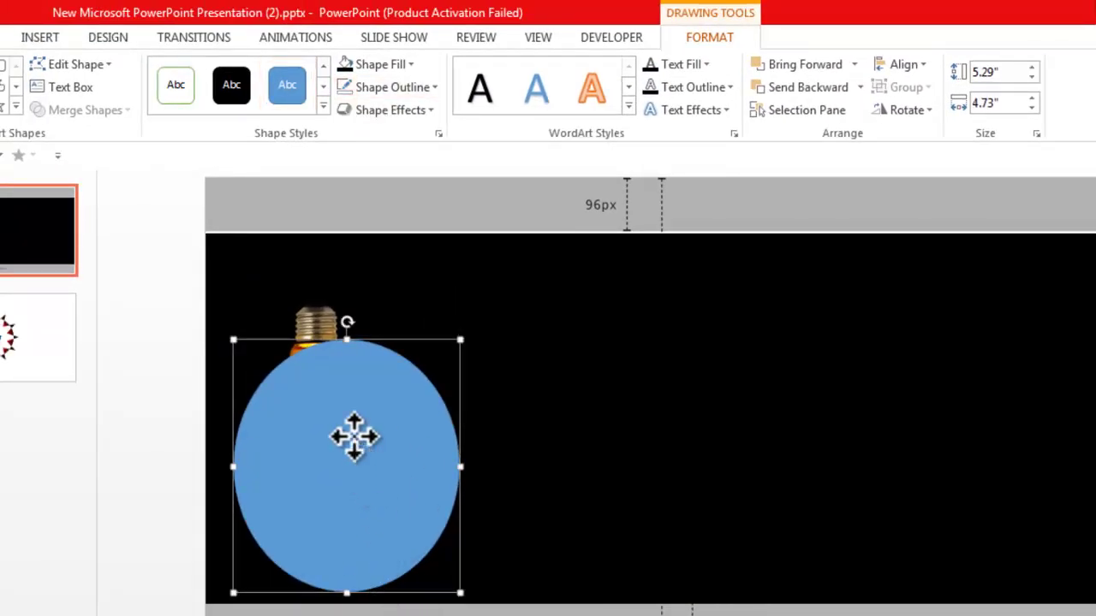
# Step: Give the oval a Path-type gradient fill in Format Shape
pyautogui.rightClick(354, 438)
pyautogui.click(454, 422)
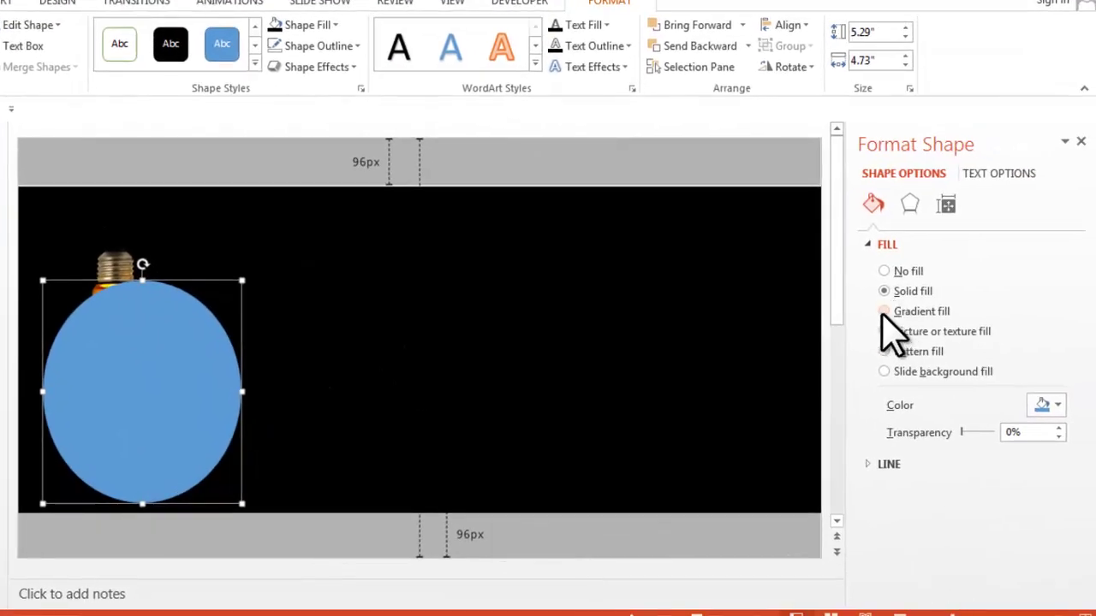
pyautogui.click(885, 312)
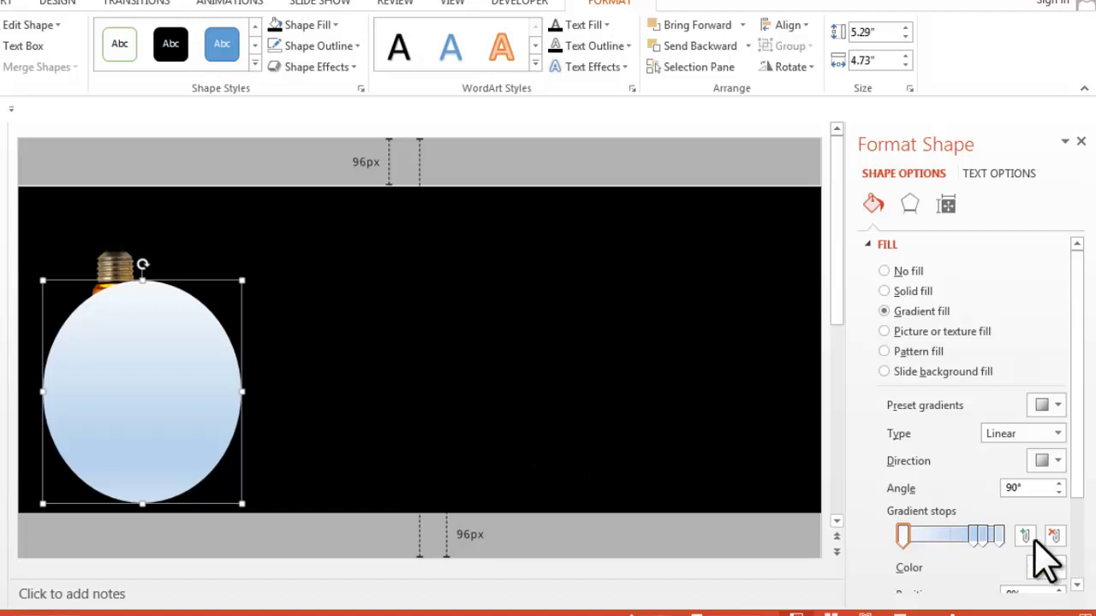
pyautogui.click(1058, 433)
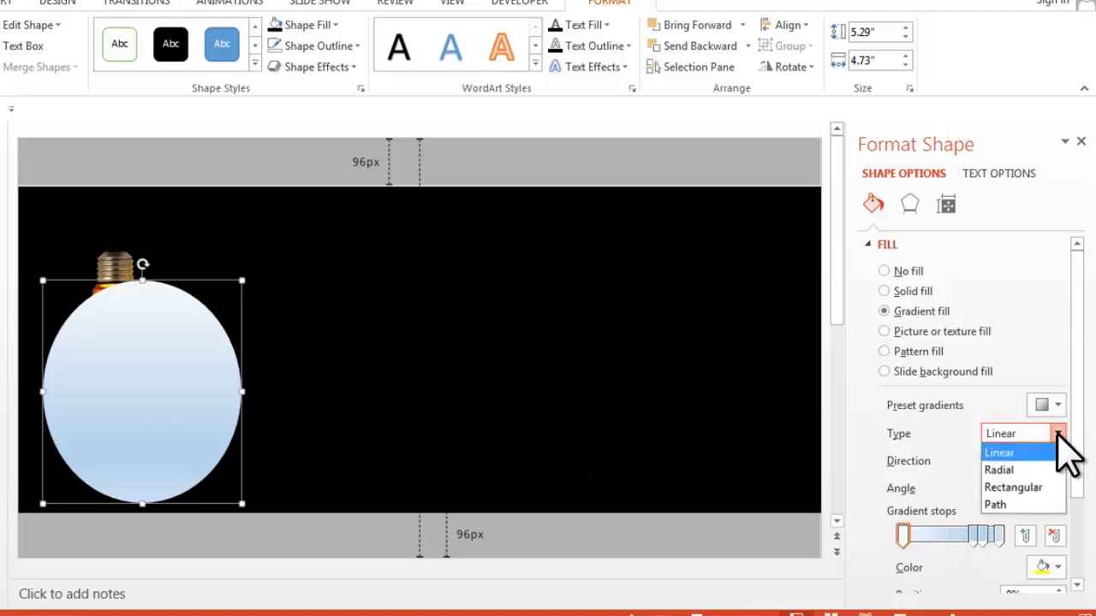
pyautogui.click(1010, 506)
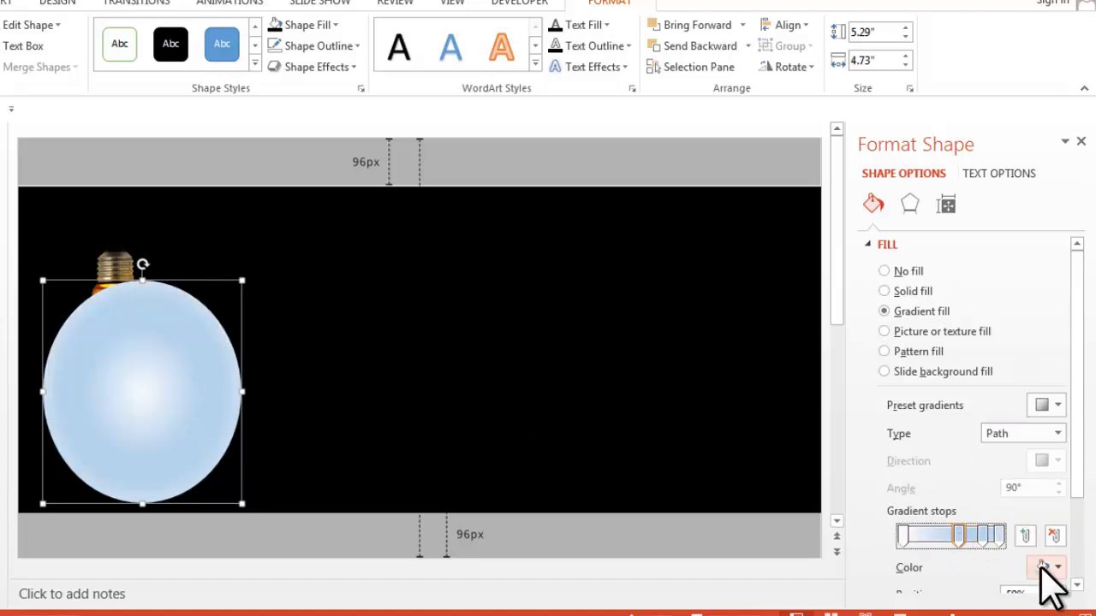
# Step: Colour all the gradient stops yellow
pyautogui.click(1047, 569)
pyautogui.click(991, 511)
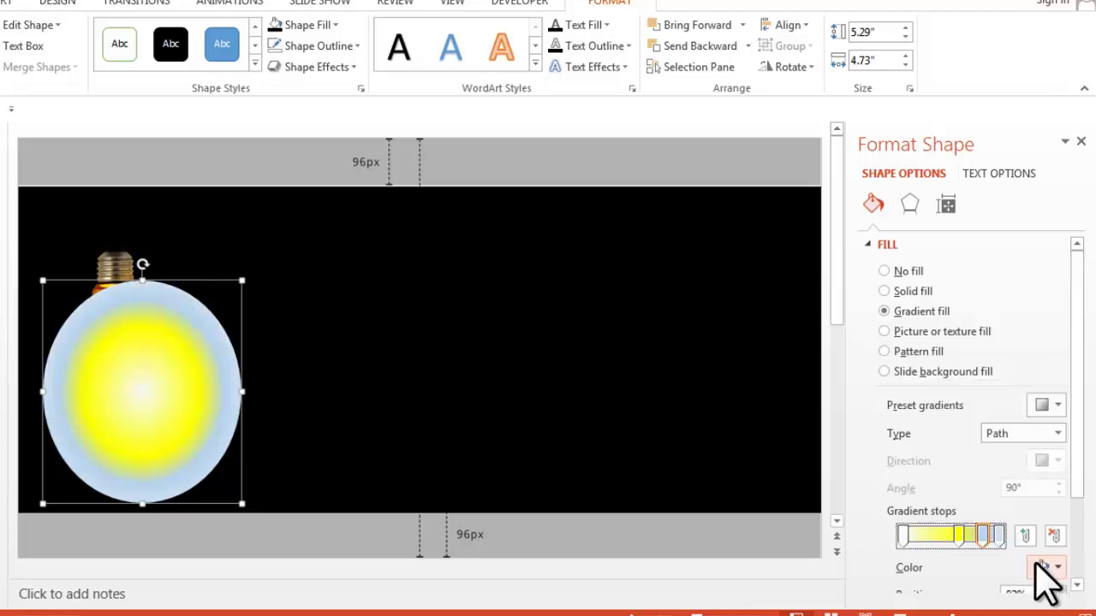
pyautogui.click(1046, 566)
pyautogui.click(991, 512)
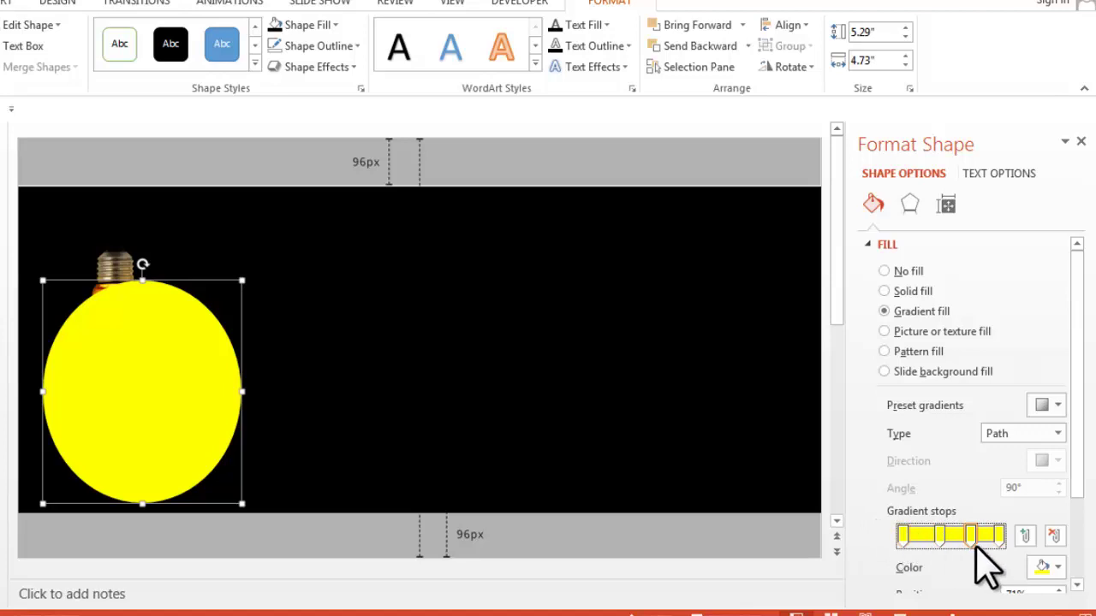
pyautogui.click(1046, 569)
pyautogui.click(963, 510)
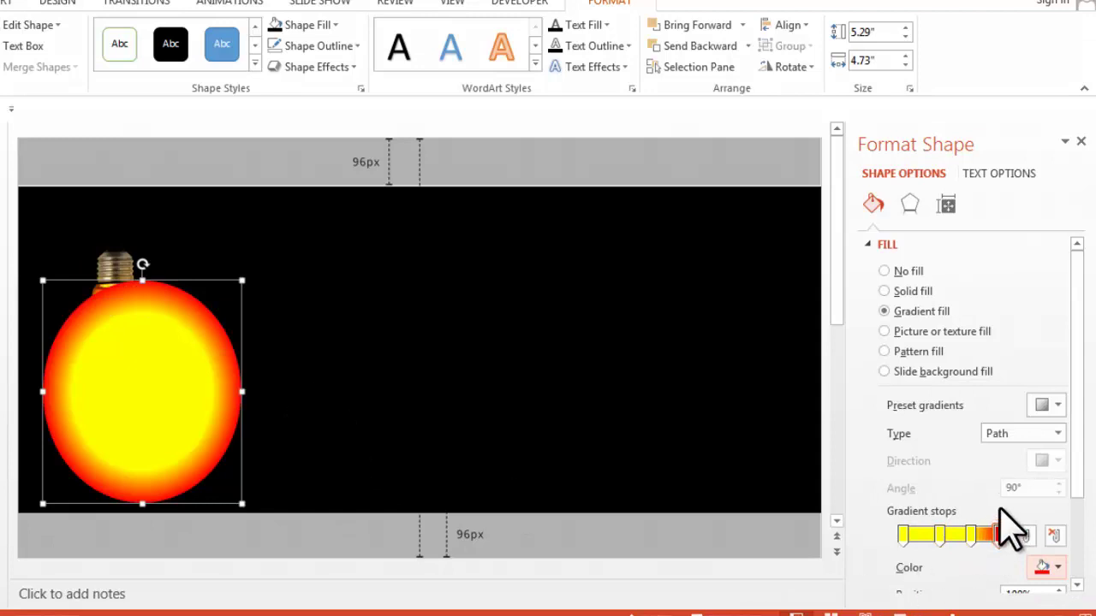
pyautogui.moveTo(987, 512); pyautogui.dragTo(1007, 504)
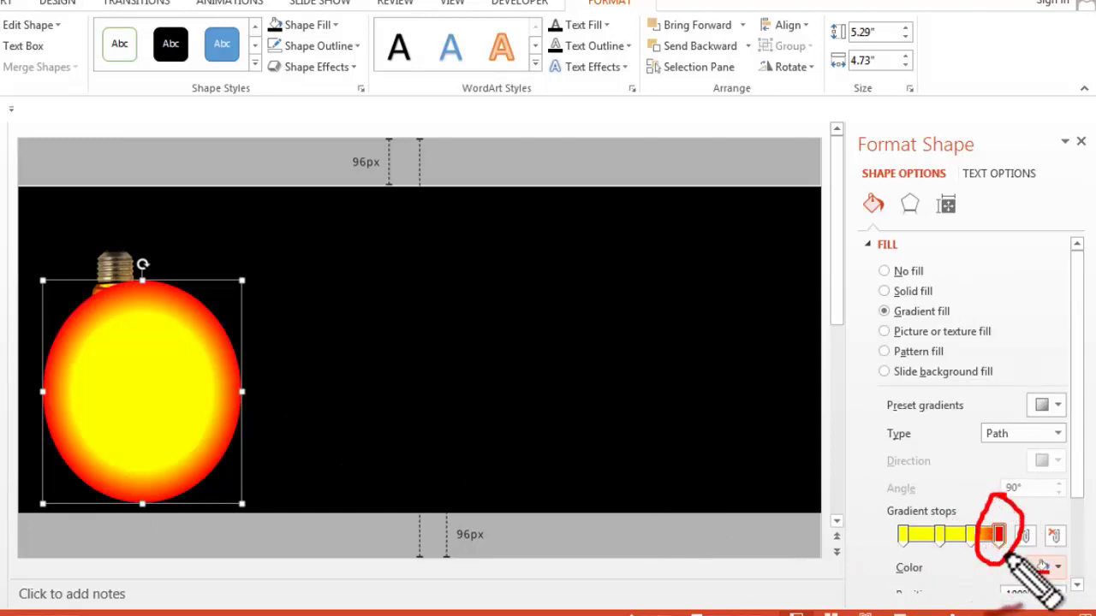
pyautogui.click(1052, 568)
pyautogui.click(990, 510)
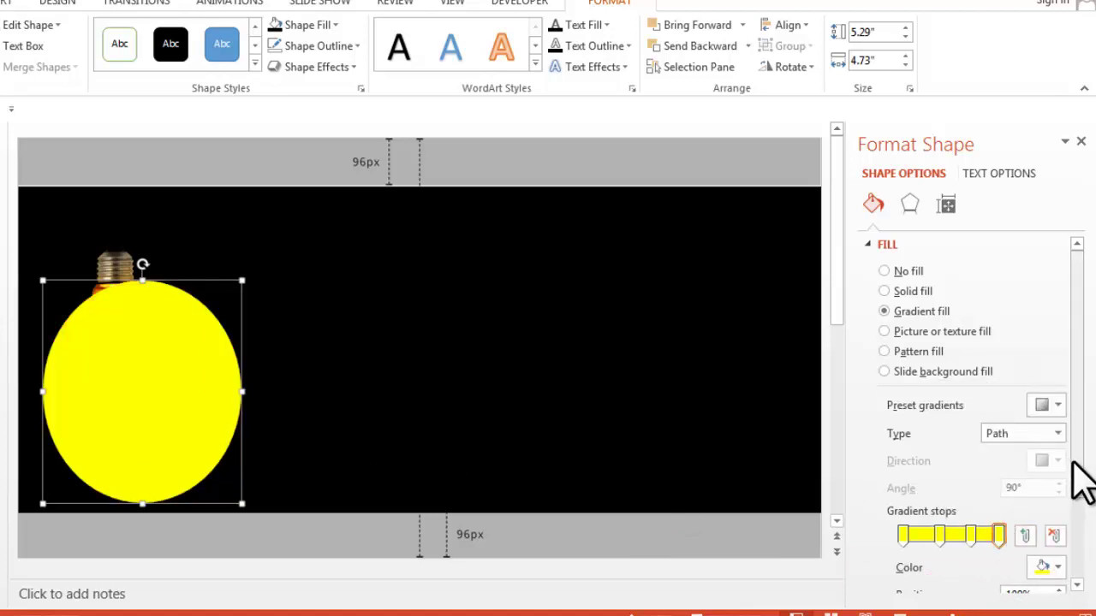
# Step: Make the last gradient stop fully transparent
pyautogui.scroll(-3, 1070, 501)
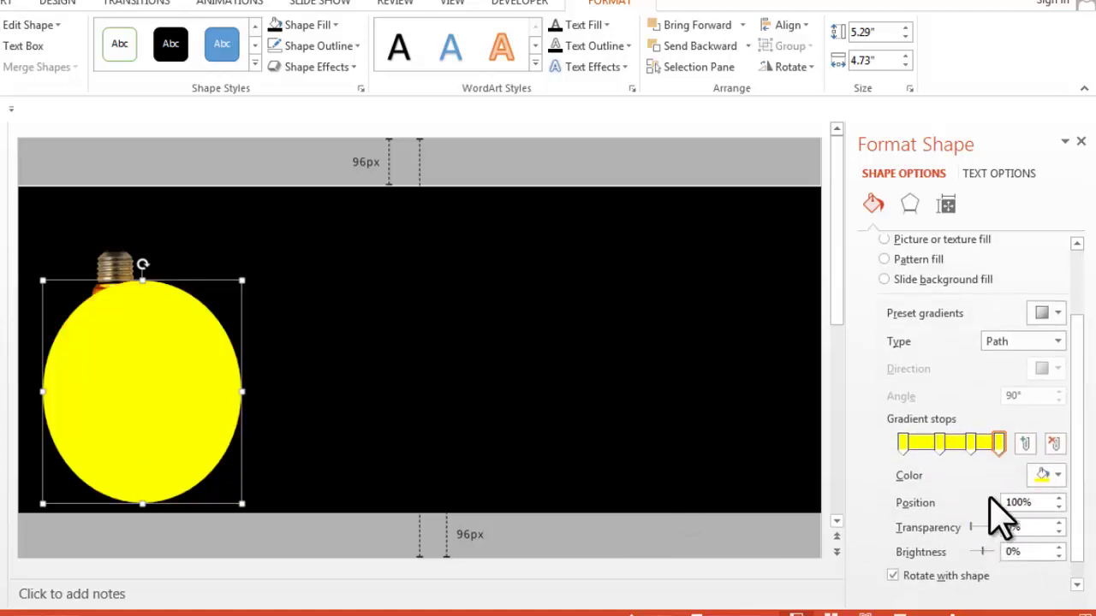
pyautogui.moveTo(1000, 447); pyautogui.dragTo(995, 379)
pyautogui.moveTo(964, 579); pyautogui.dragTo(993, 577)
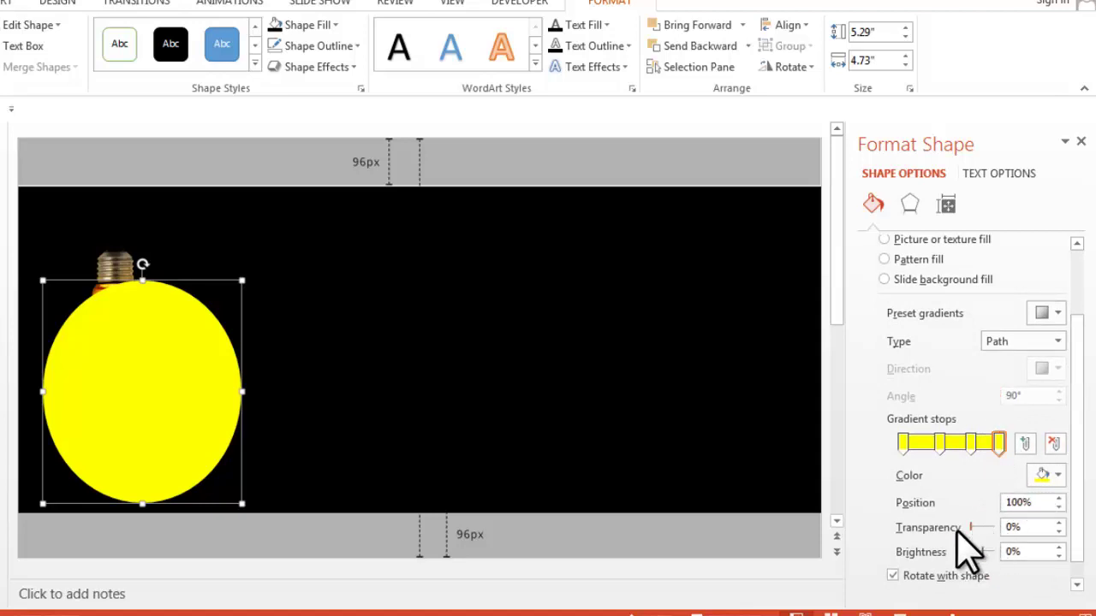
pyautogui.moveTo(971, 526); pyautogui.dragTo(1004, 525)
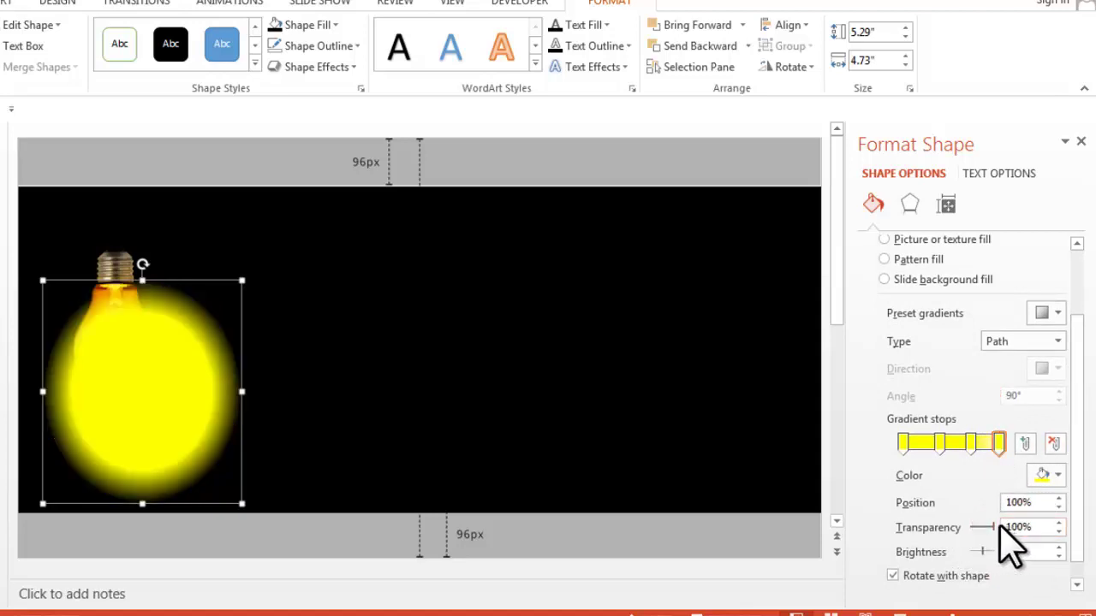
pyautogui.moveTo(240, 348)
pyautogui.mouseDown()
pyautogui.moveTo(274, 416)
pyautogui.moveTo(224, 367)
pyautogui.mouseUp()
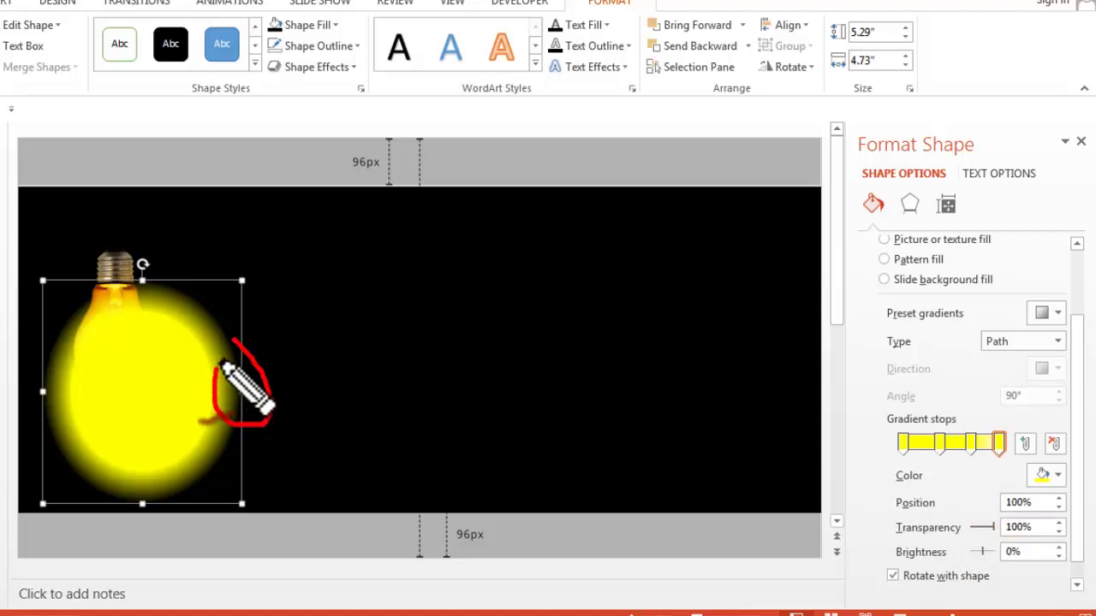
pyautogui.press('Escape')
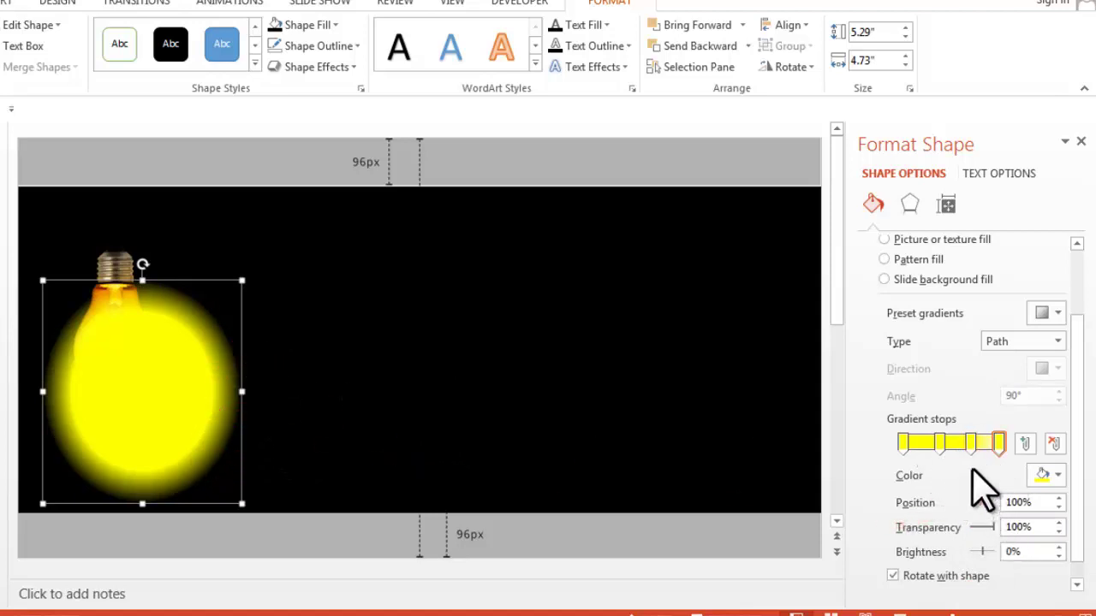
# Step: Set the centre stop to 54% transparency, then move and enlarge the glow to 5.77 by 4.96 in
pyautogui.click(970, 443)
pyautogui.moveTo(971, 528)
pyautogui.mouseDown()
pyautogui.moveTo(998, 538)
pyautogui.moveTo(997, 552)
pyautogui.moveTo(990, 532)
pyautogui.mouseUp()
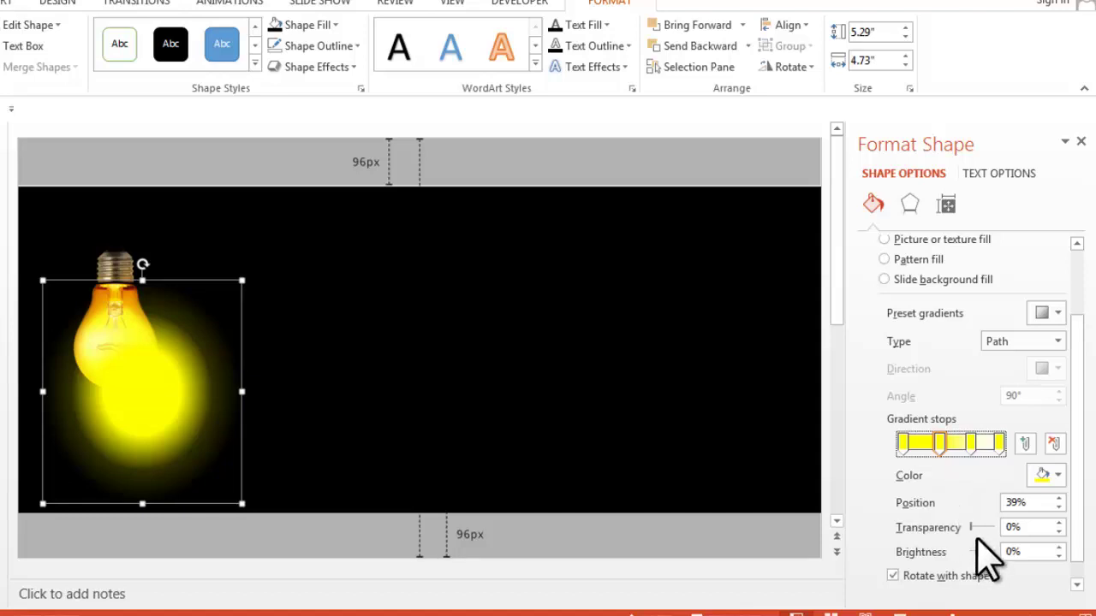
pyautogui.moveTo(973, 527); pyautogui.dragTo(986, 528)
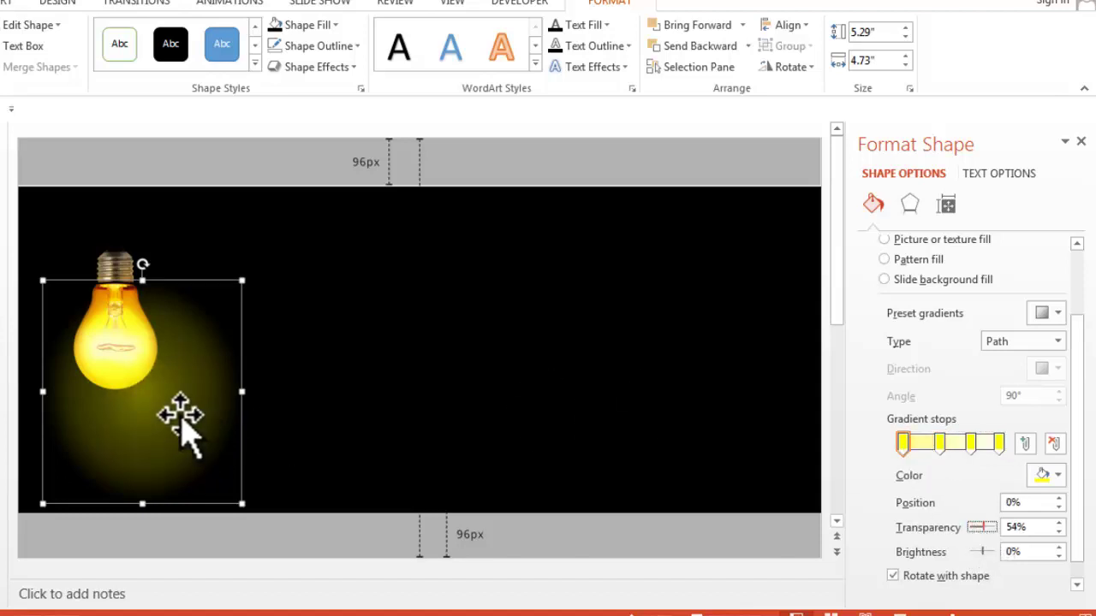
pyautogui.moveTo(154, 413)
pyautogui.mouseDown()
pyautogui.moveTo(148, 399)
pyautogui.moveTo(156, 413)
pyautogui.mouseUp()
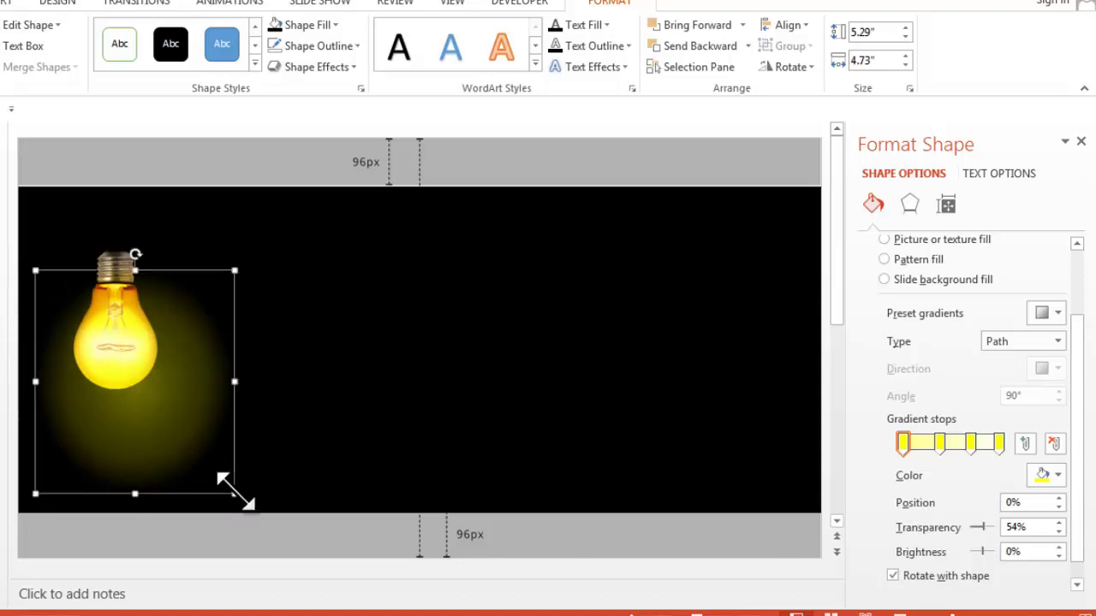
pyautogui.moveTo(234, 493); pyautogui.dragTo(244, 535)
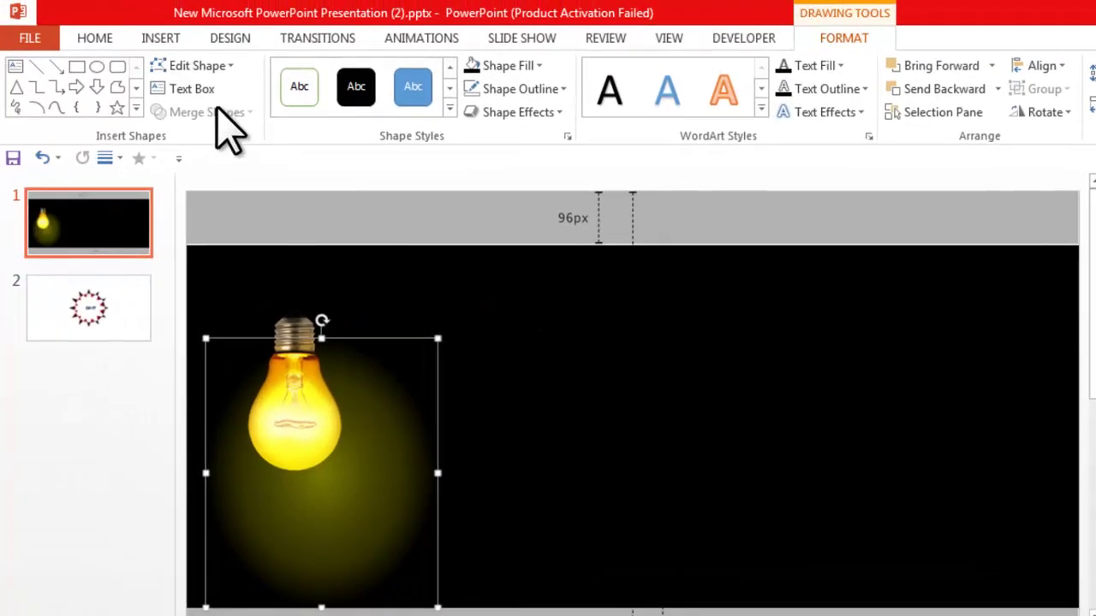
# Step: Check the slide's objects by selecting the black background rectangle and the light bulb picture
pyautogui.click(213, 69)
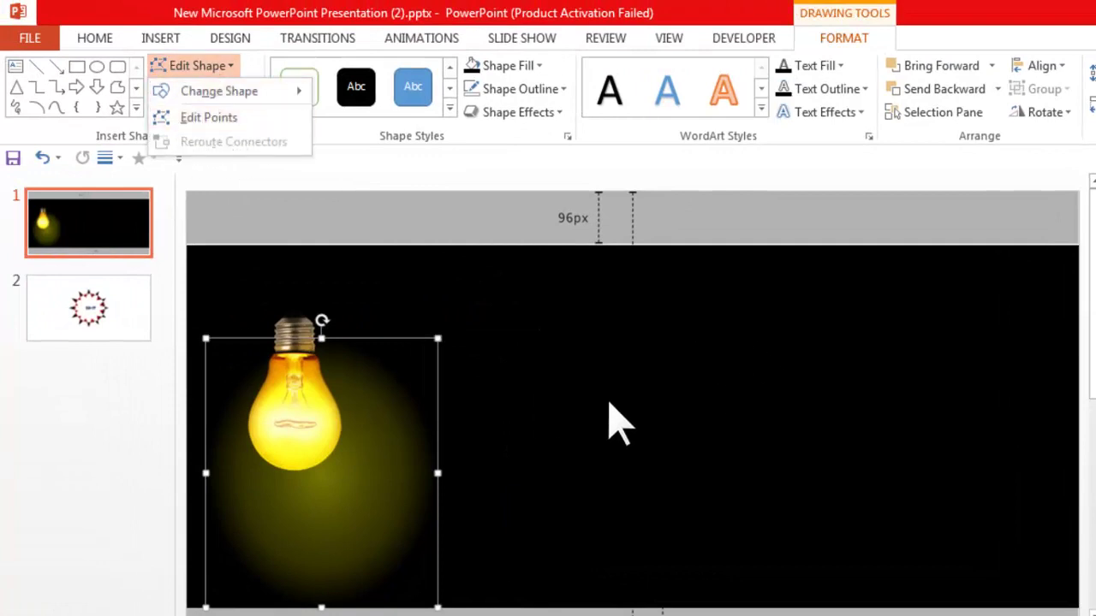
pyautogui.click(610, 419)
pyautogui.click(766, 435)
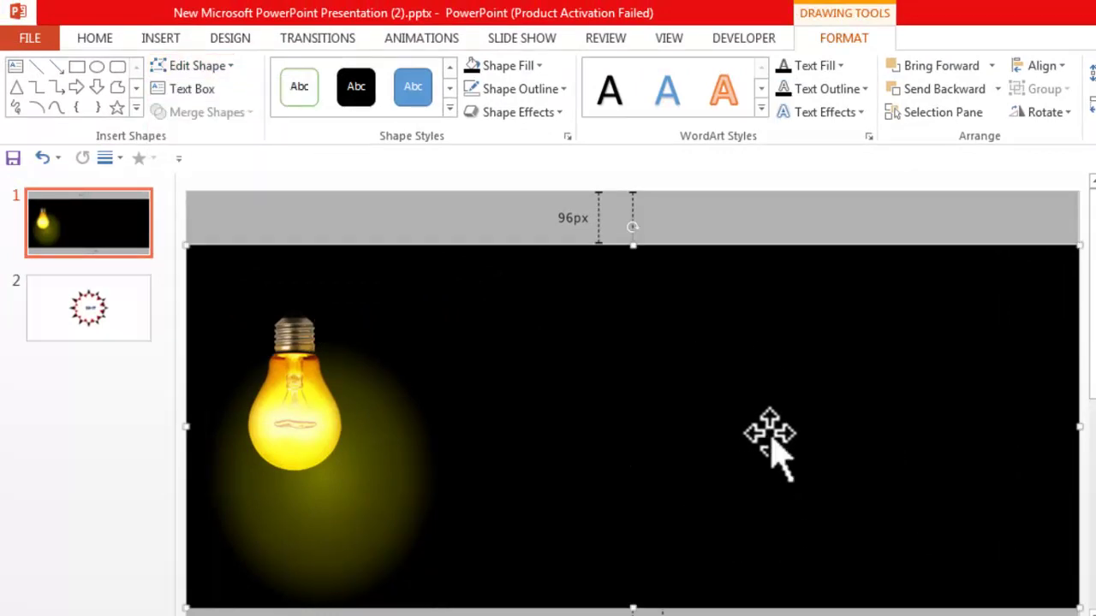
pyautogui.press('Escape')
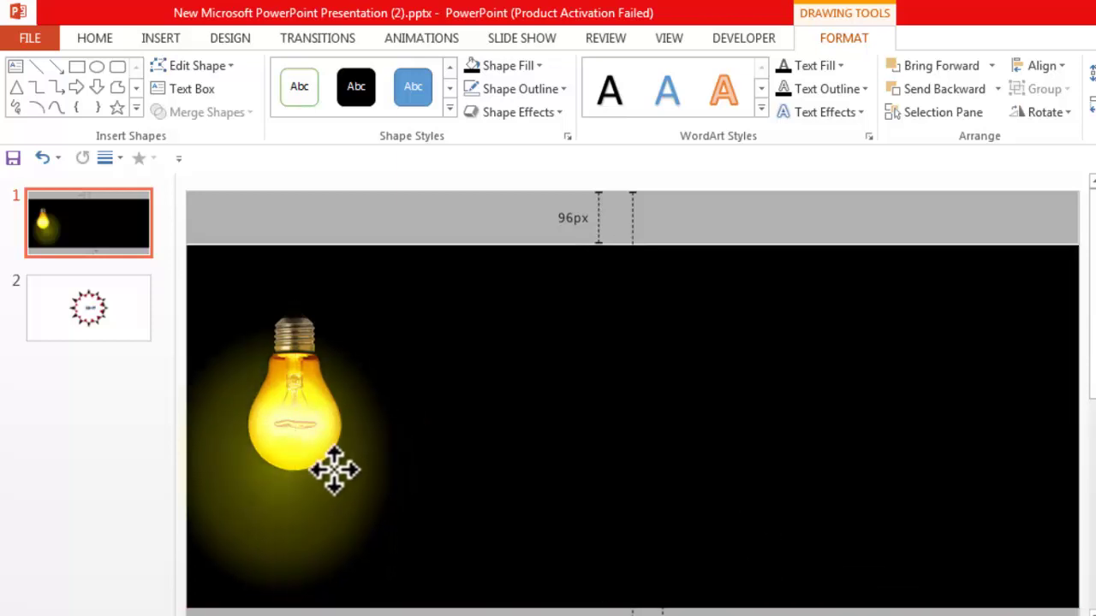
pyautogui.click(334, 470)
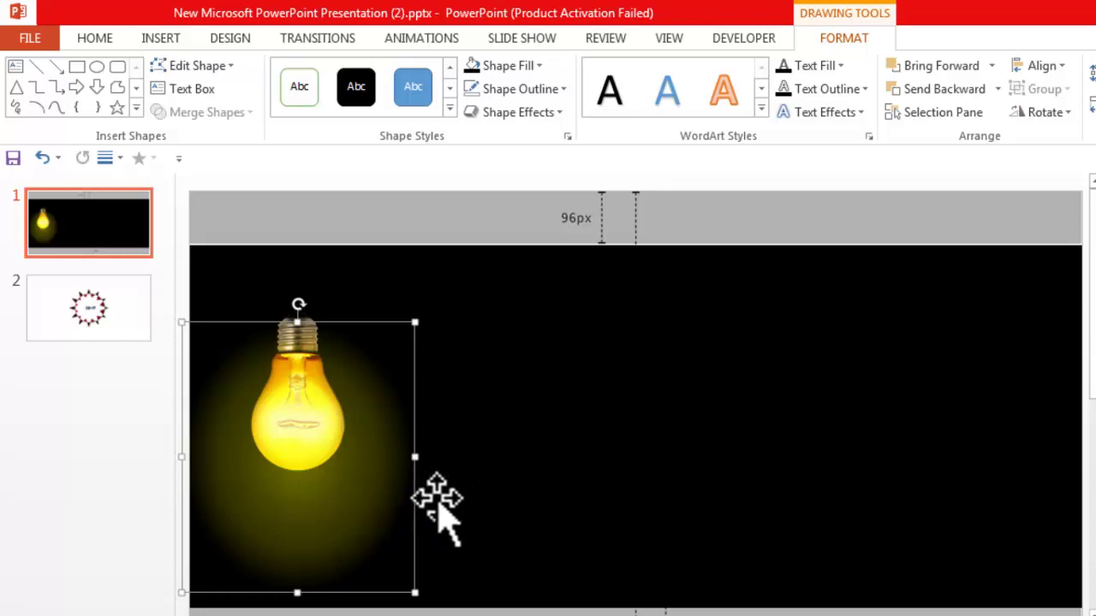
# Step: Mark the empty areas right of the bulb and at the slide's right edge in red, then clear the marks
pyautogui.hotkey('ctrl', '2')
pyautogui.moveTo(424, 420); pyautogui.dragTo(462, 412)
pyautogui.moveTo(407, 358); pyautogui.dragTo(702, 372)
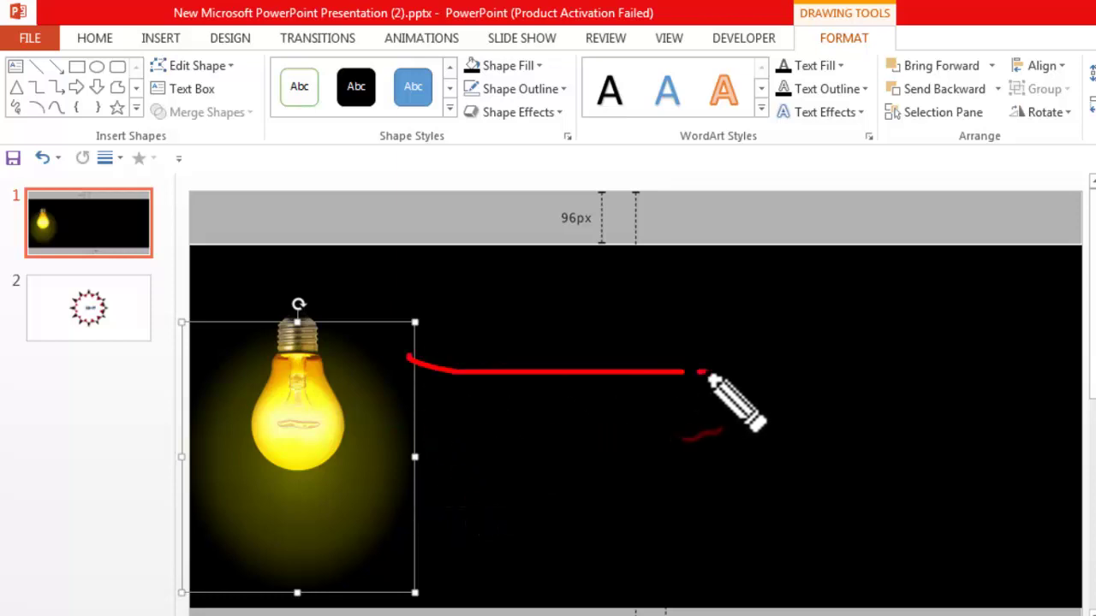
pyautogui.moveTo(509, 432); pyautogui.dragTo(702, 449)
pyautogui.moveTo(881, 342); pyautogui.dragTo(880, 492)
pyautogui.moveTo(868, 337)
pyautogui.mouseDown()
pyautogui.moveTo(1027, 445)
pyautogui.moveTo(831, 486)
pyautogui.mouseUp()
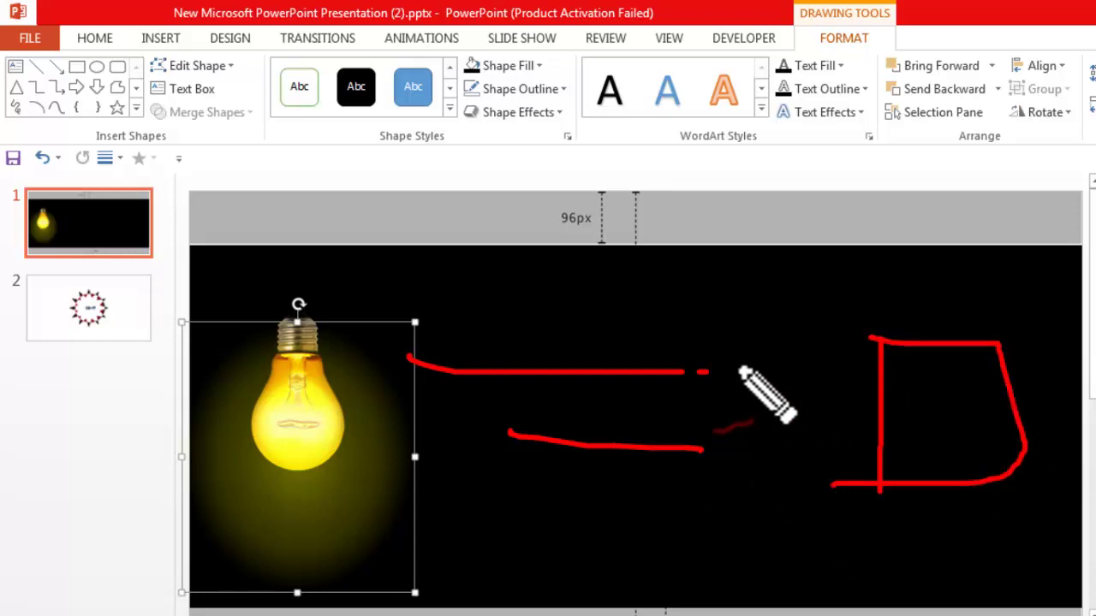
pyautogui.press('Escape')
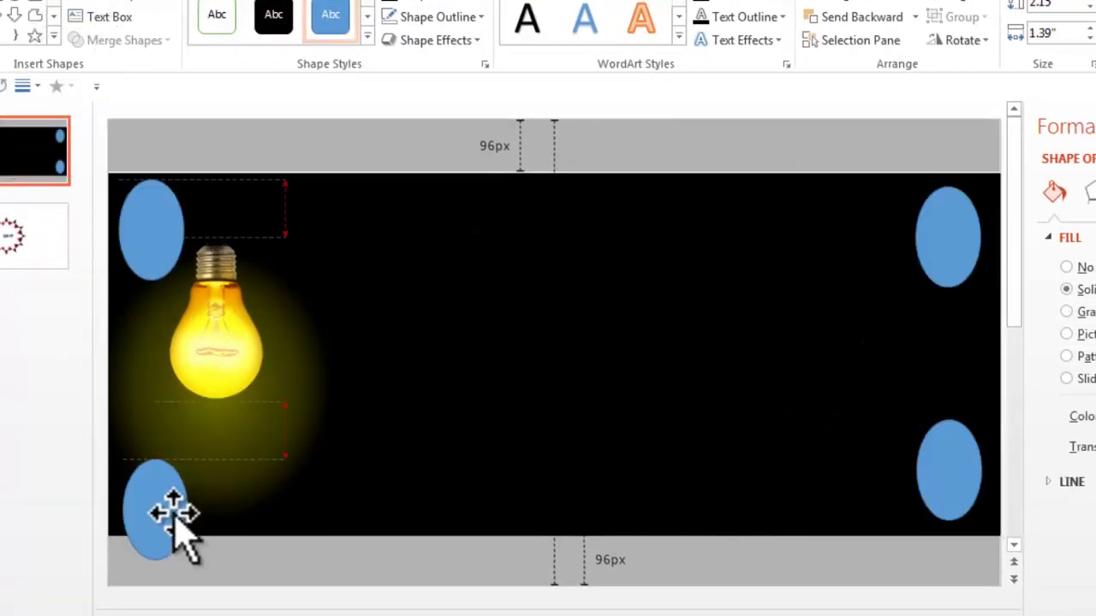
# Step: Export only the current slide to the Desktop as JPEG 'New Microsoft PowerPoint Presentation (2).jpg'
pyautogui.click(169, 507)
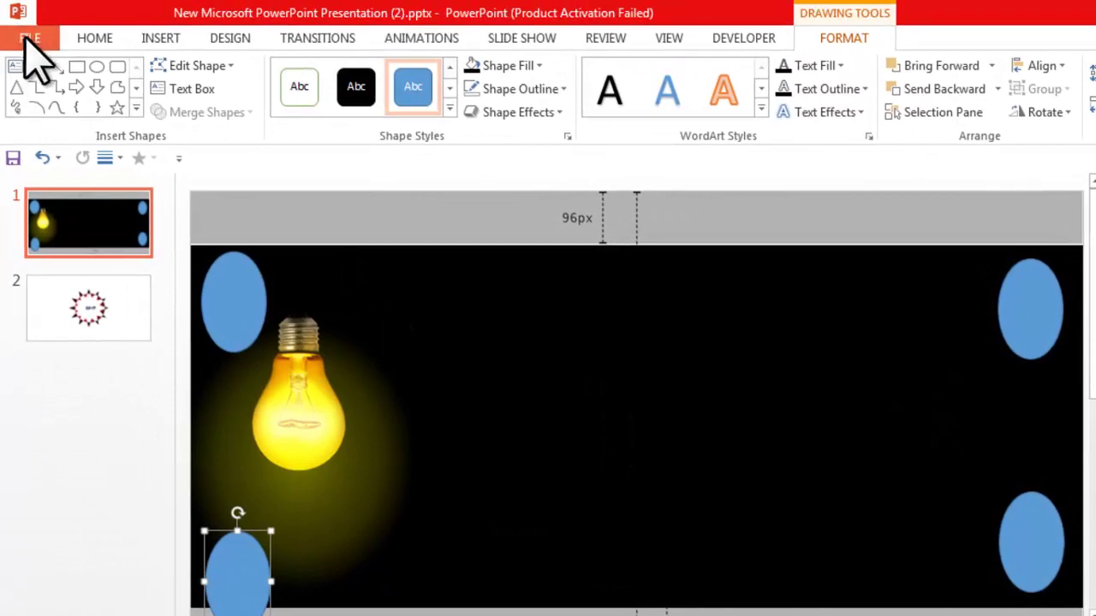
pyautogui.click(31, 41)
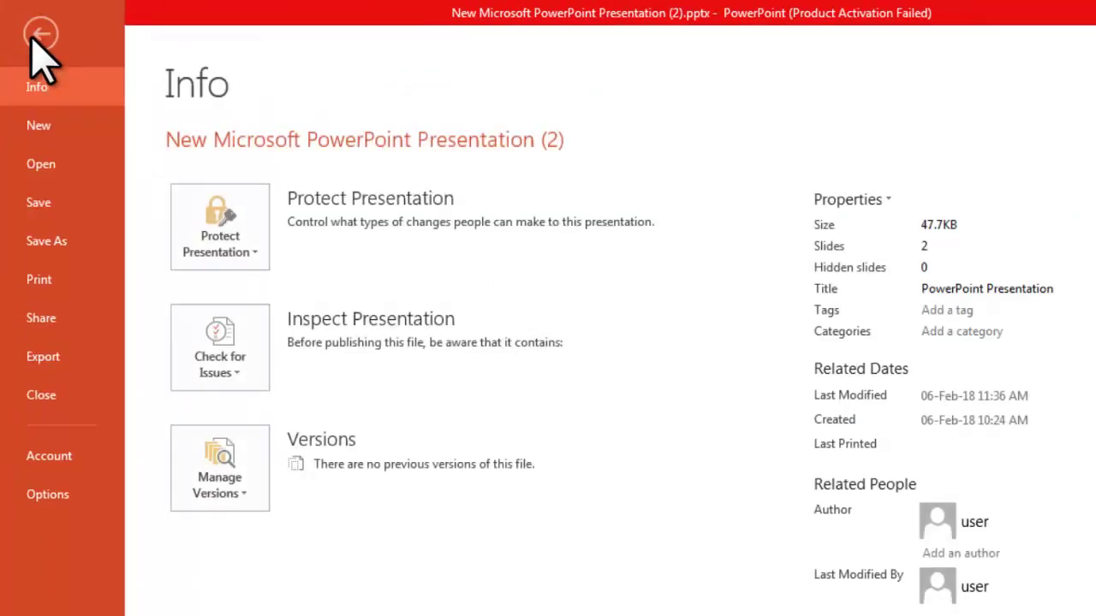
pyautogui.click(48, 354)
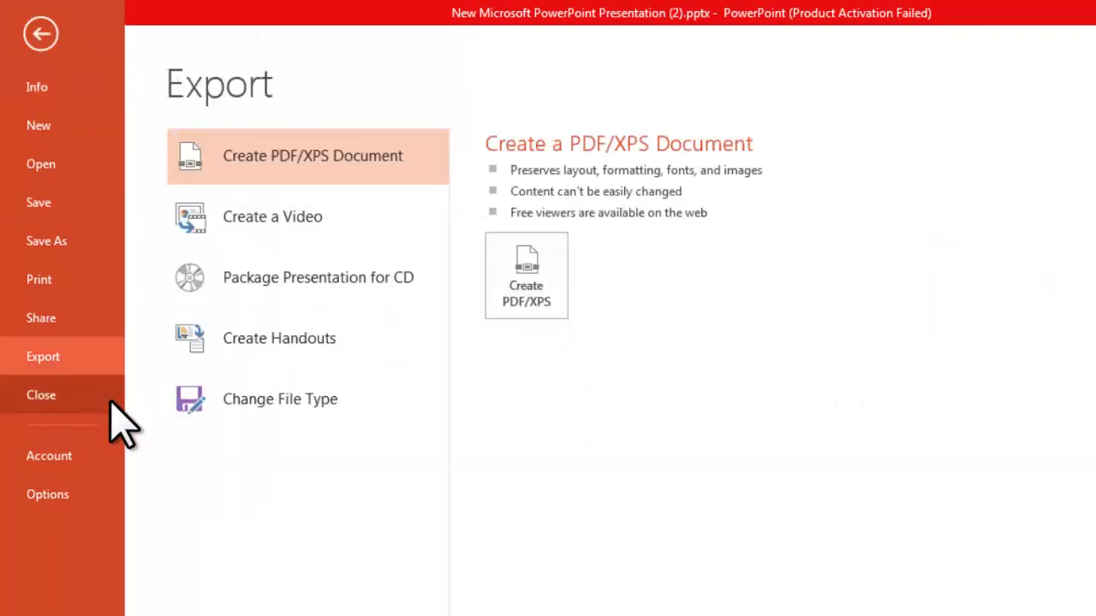
pyautogui.click(290, 430)
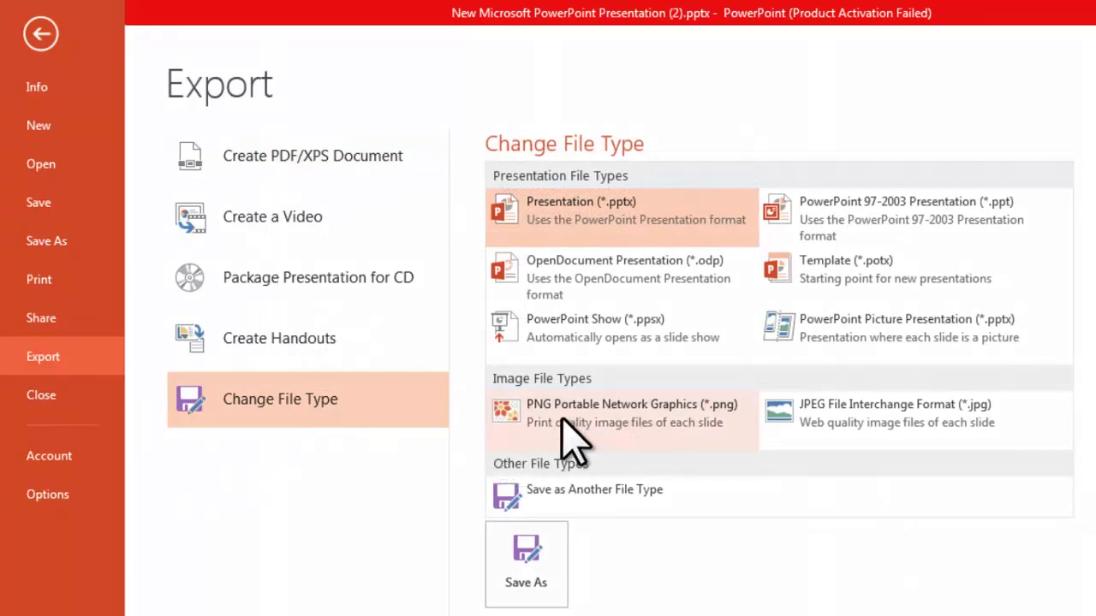
pyautogui.click(827, 416)
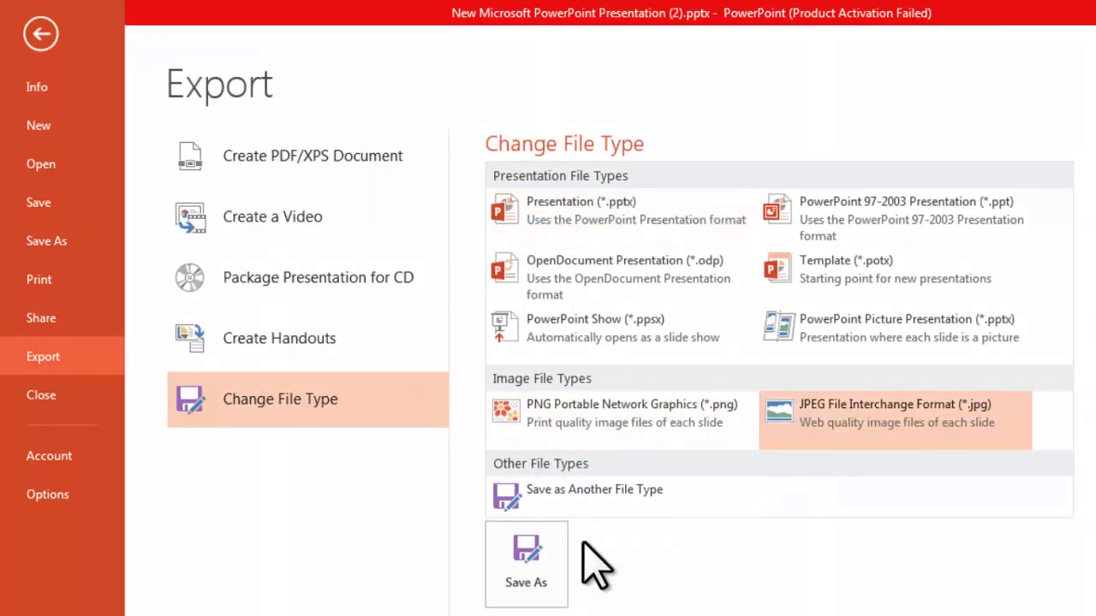
pyautogui.click(523, 565)
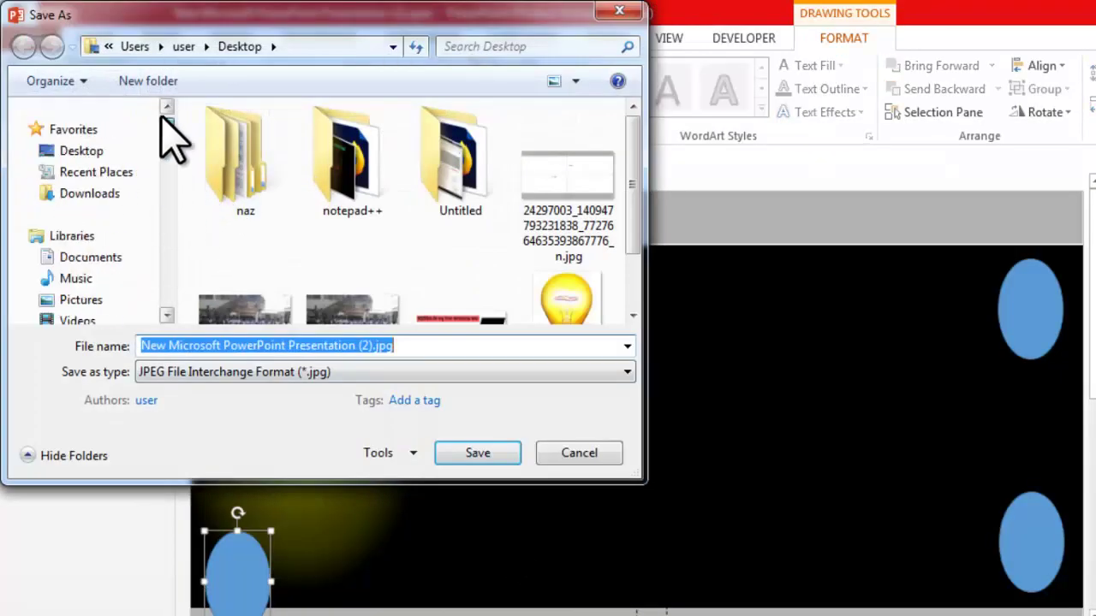
pyautogui.click(481, 467)
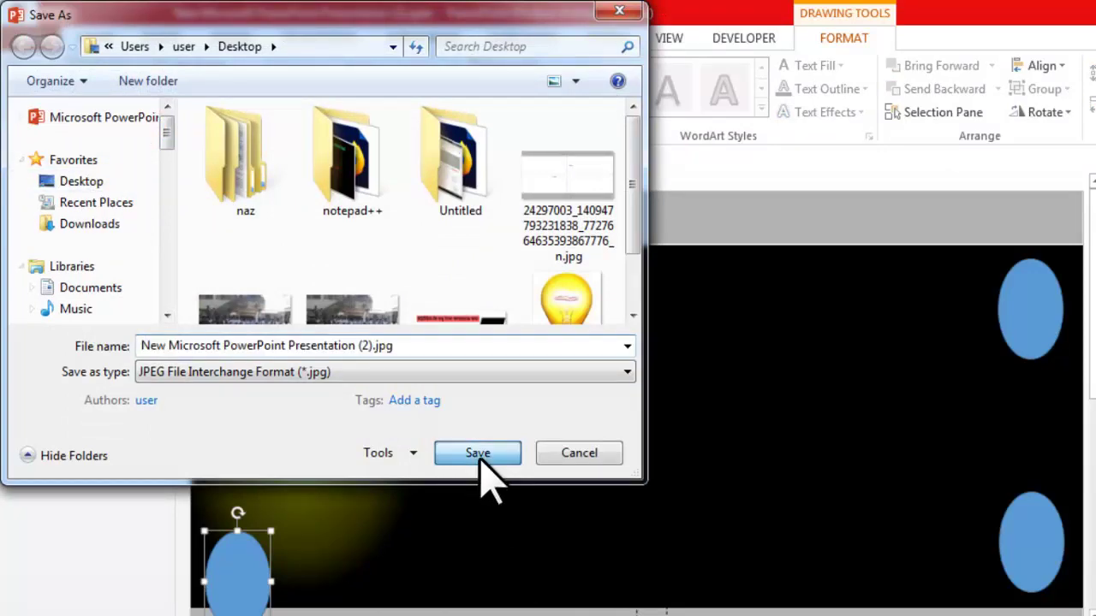
pyautogui.click(700, 439)
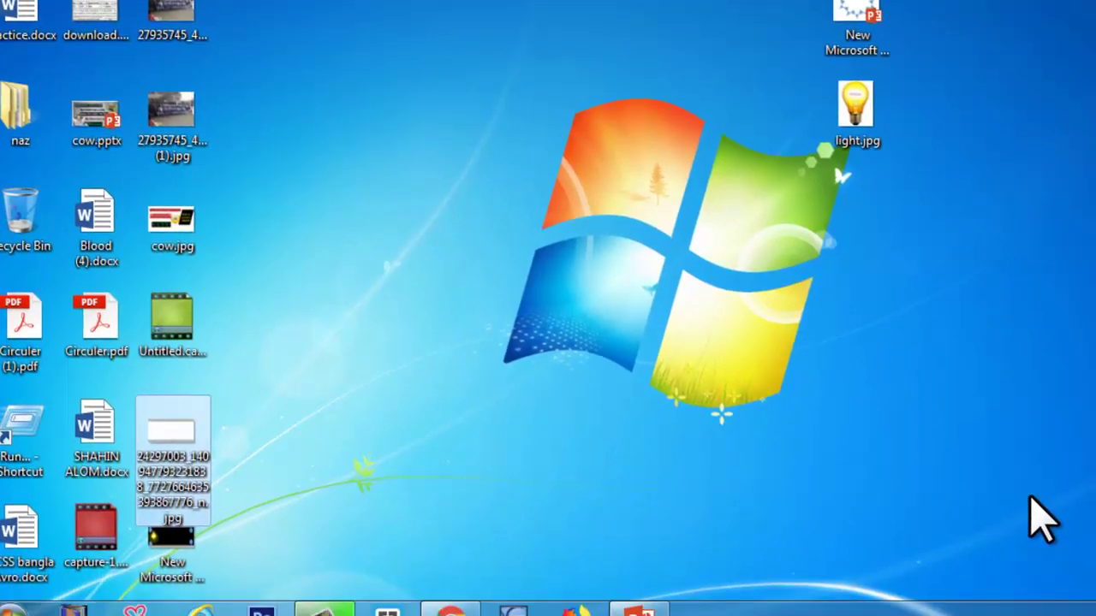
# Step: Preview the exported slide JPG in Picasa Photo Viewer, then close it
pyautogui.doubleClick(181, 572)
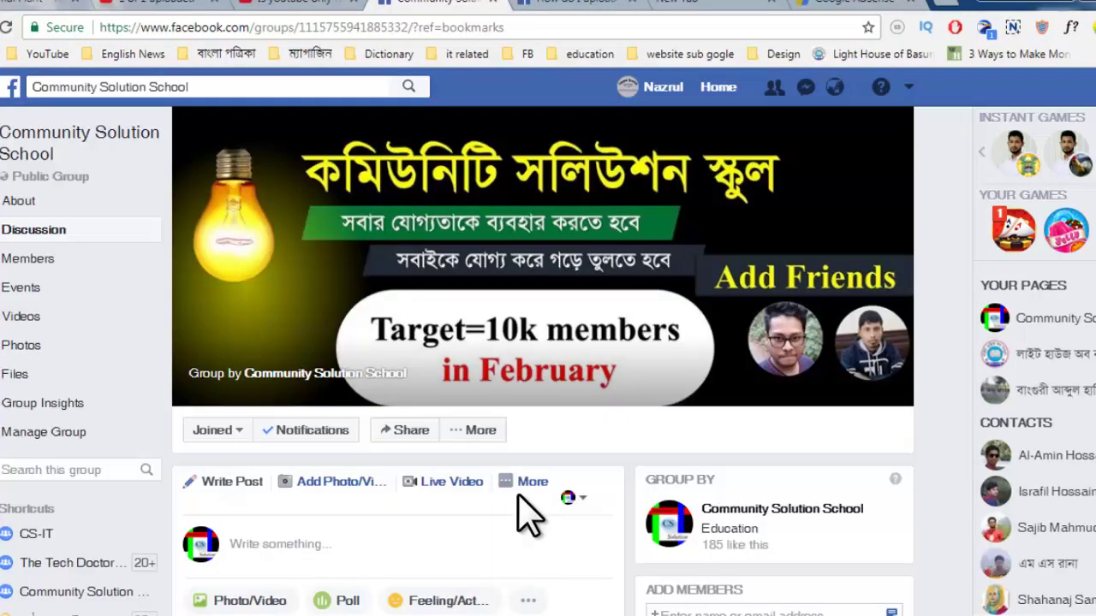
pyautogui.click(531, 484)
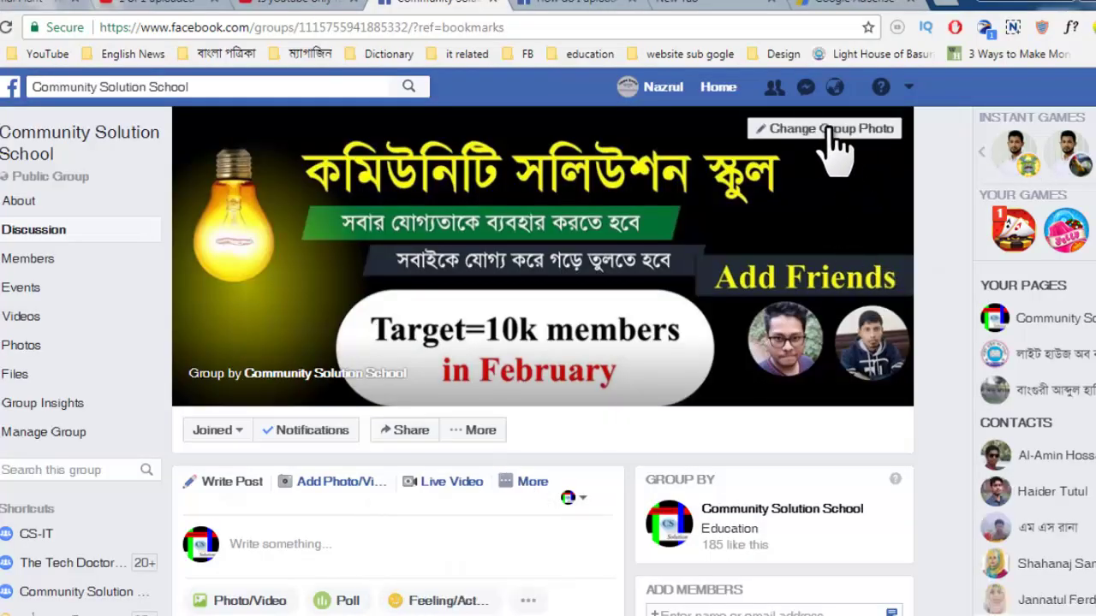
# Step: Upload the exported slide JPG as a preview of the group's new cover photo
pyautogui.click(843, 133)
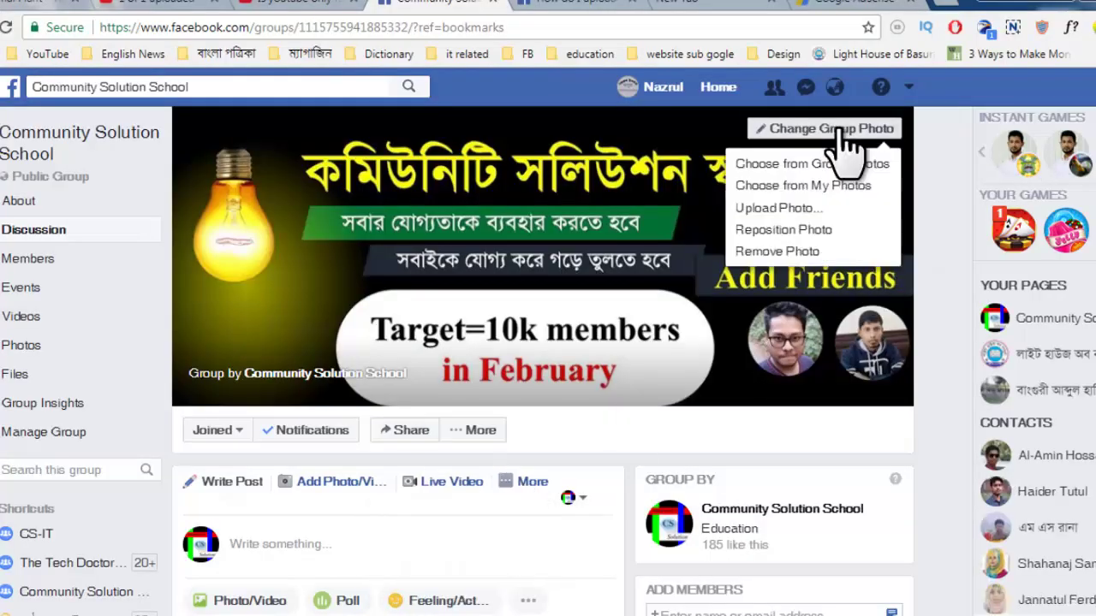
pyautogui.click(803, 211)
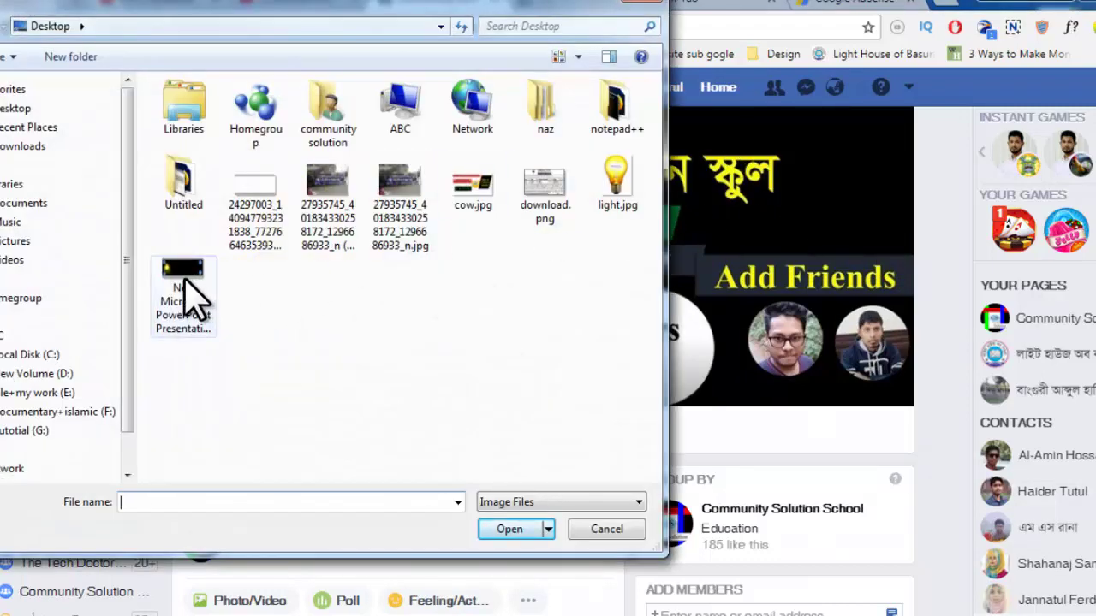
pyautogui.doubleClick(184, 287)
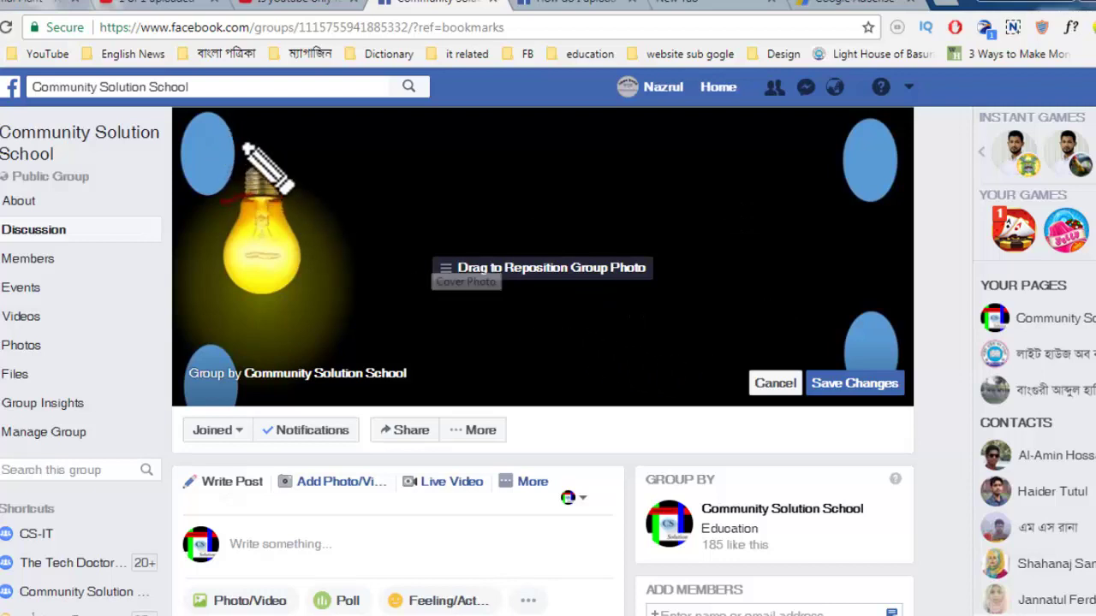
# Step: Mark up the cut-off corner ovals and the visible cover area around the bulb
pyautogui.moveTo(209, 121)
pyautogui.mouseDown()
pyautogui.moveTo(191, 135)
pyautogui.moveTo(214, 208)
pyautogui.moveTo(245, 146)
pyautogui.moveTo(230, 121)
pyautogui.mouseUp()
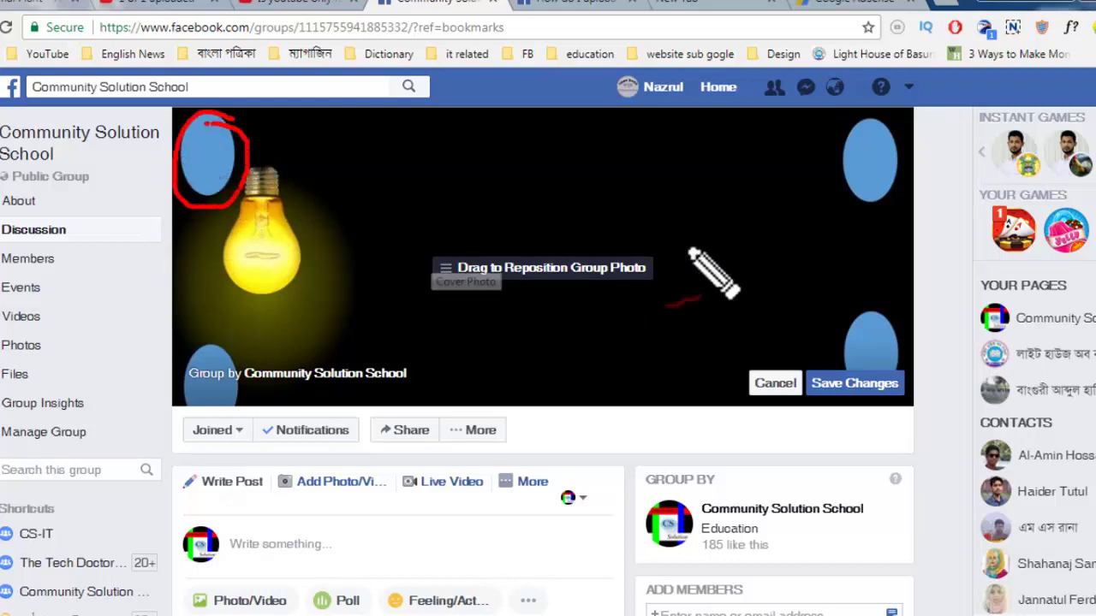
pyautogui.moveTo(813, 215); pyautogui.dragTo(959, 214)
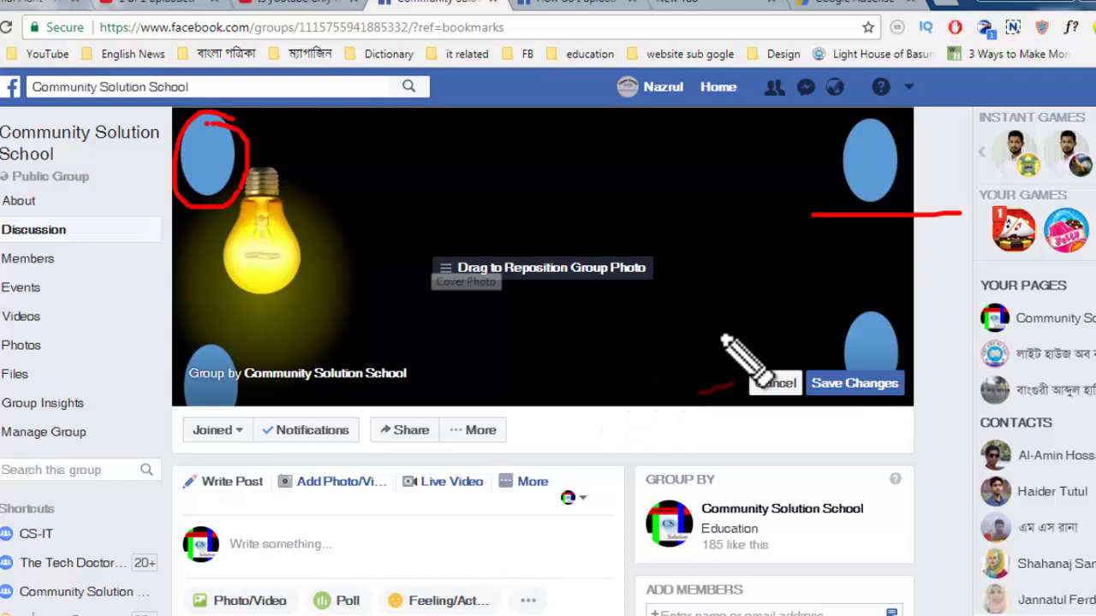
pyautogui.moveTo(792, 414)
pyautogui.mouseDown()
pyautogui.moveTo(895, 403)
pyautogui.moveTo(844, 445)
pyautogui.moveTo(779, 436)
pyautogui.moveTo(752, 363)
pyautogui.mouseUp()
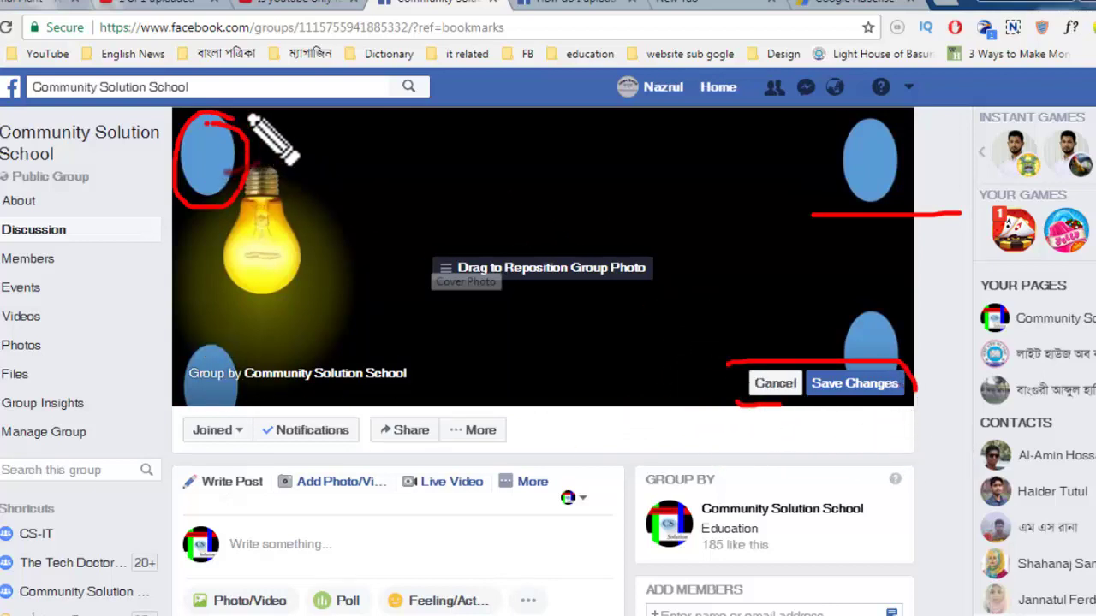
pyautogui.moveTo(246, 117)
pyautogui.mouseDown()
pyautogui.moveTo(266, 329)
pyautogui.moveTo(711, 344)
pyautogui.moveTo(861, 233)
pyautogui.mouseUp()
pyautogui.moveTo(859, 186); pyautogui.dragTo(762, 167)
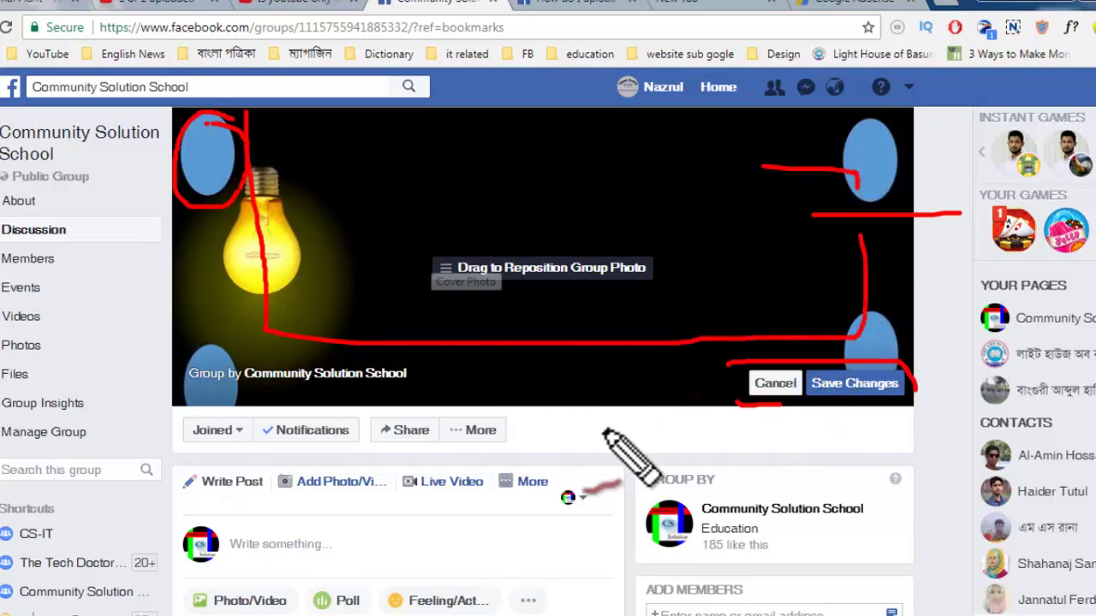
pyautogui.moveTo(587, 414); pyautogui.dragTo(587, 441)
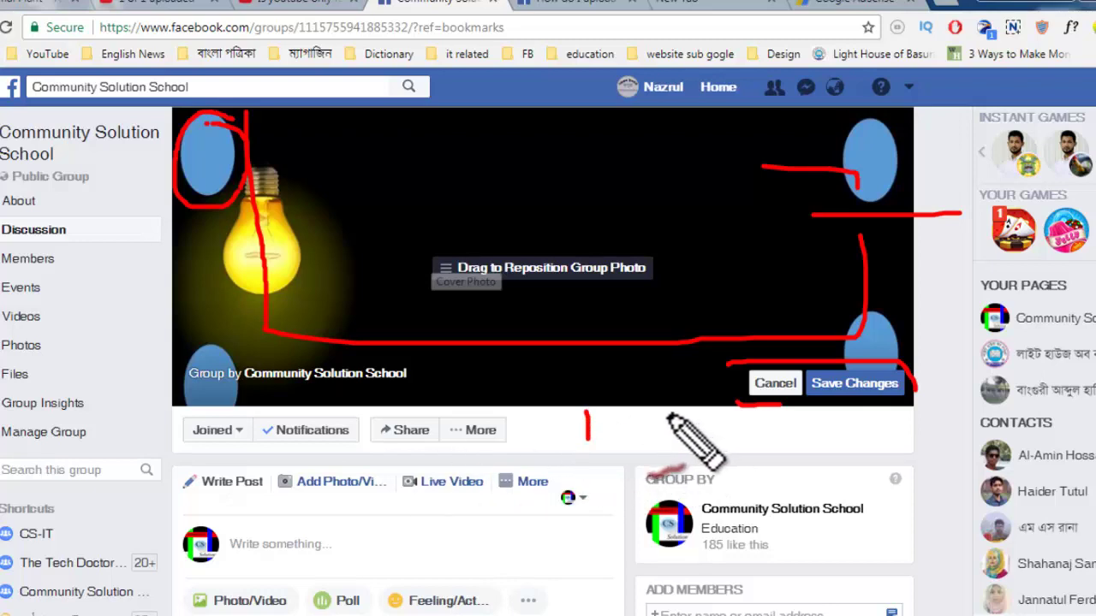
# Step: Cancel the cover preview, keeping the original 'Target=10k members in February' cover
pyautogui.click(775, 385)
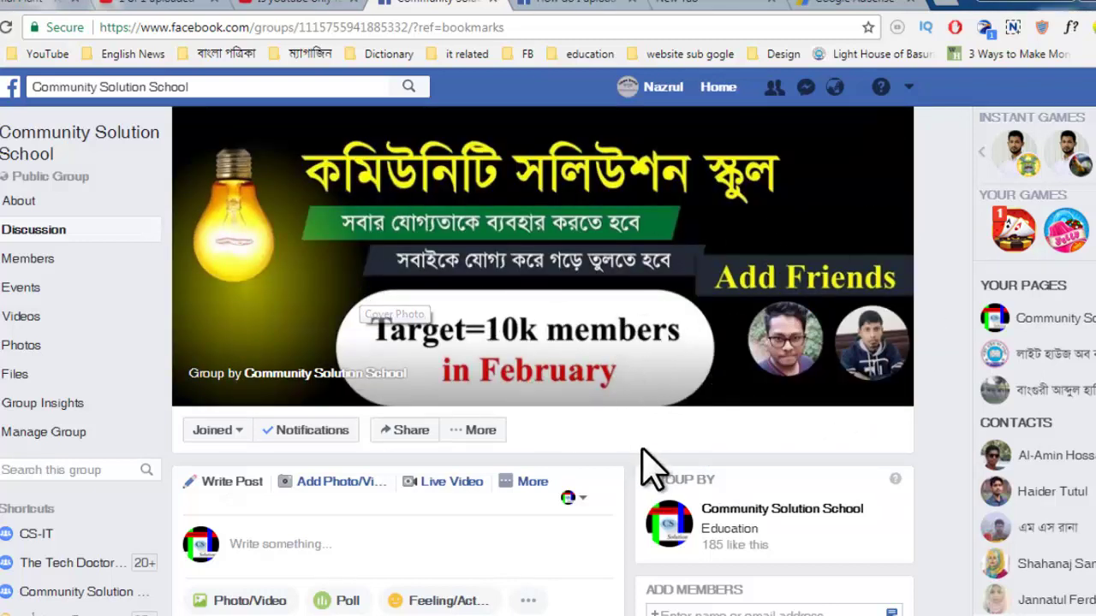
pyautogui.scroll(-1, 634, 473)
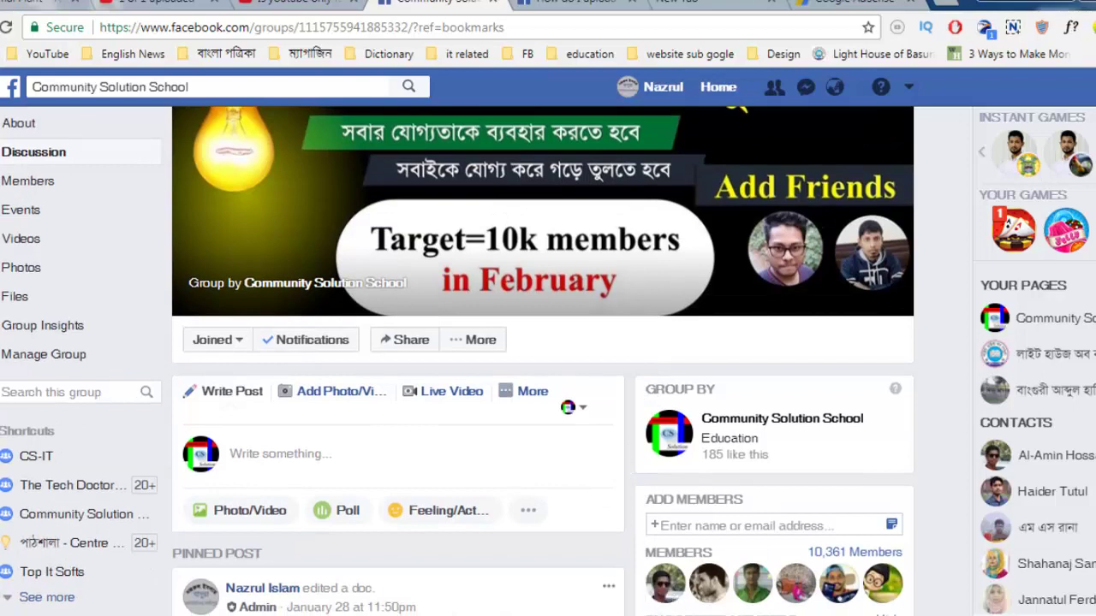
pyautogui.moveTo(522, 615)
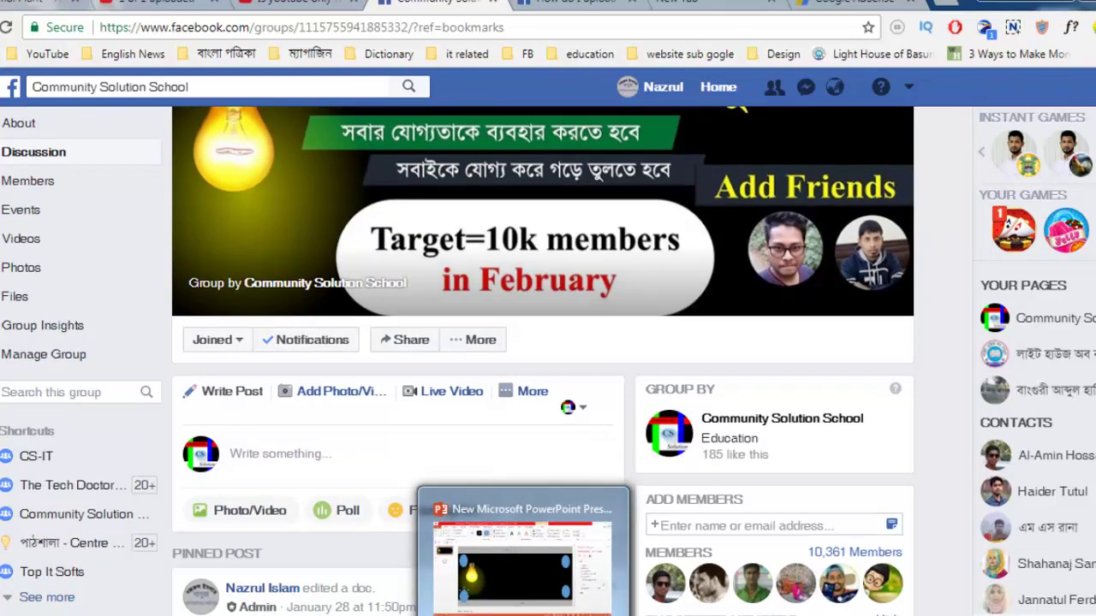